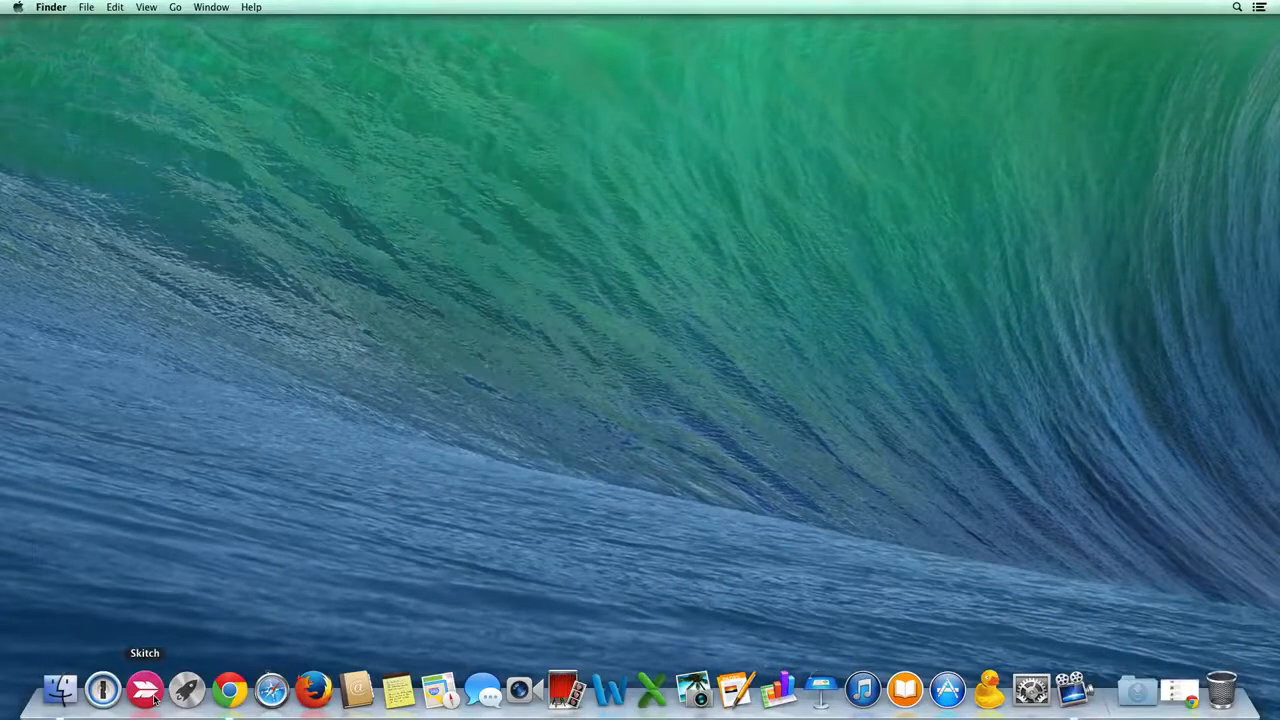
Open Skitch and reposition its window on the desktop
click(146, 690)
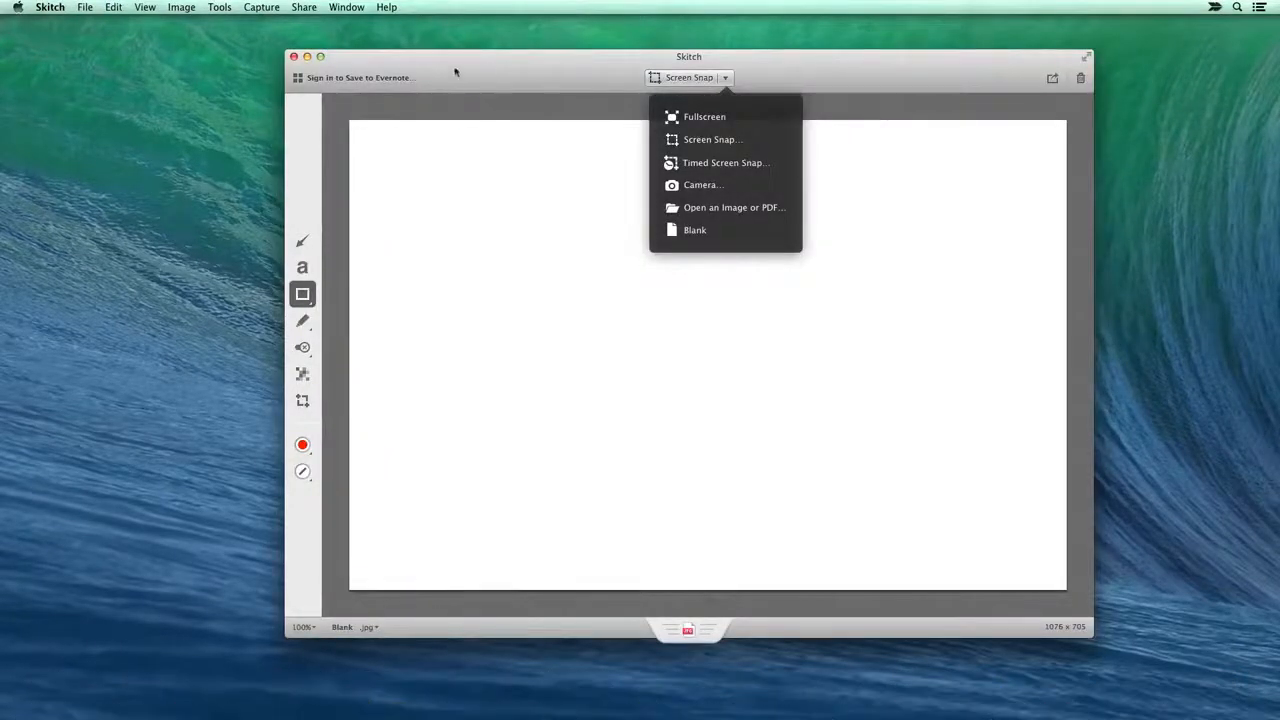
drag(476, 81, 372, 76)
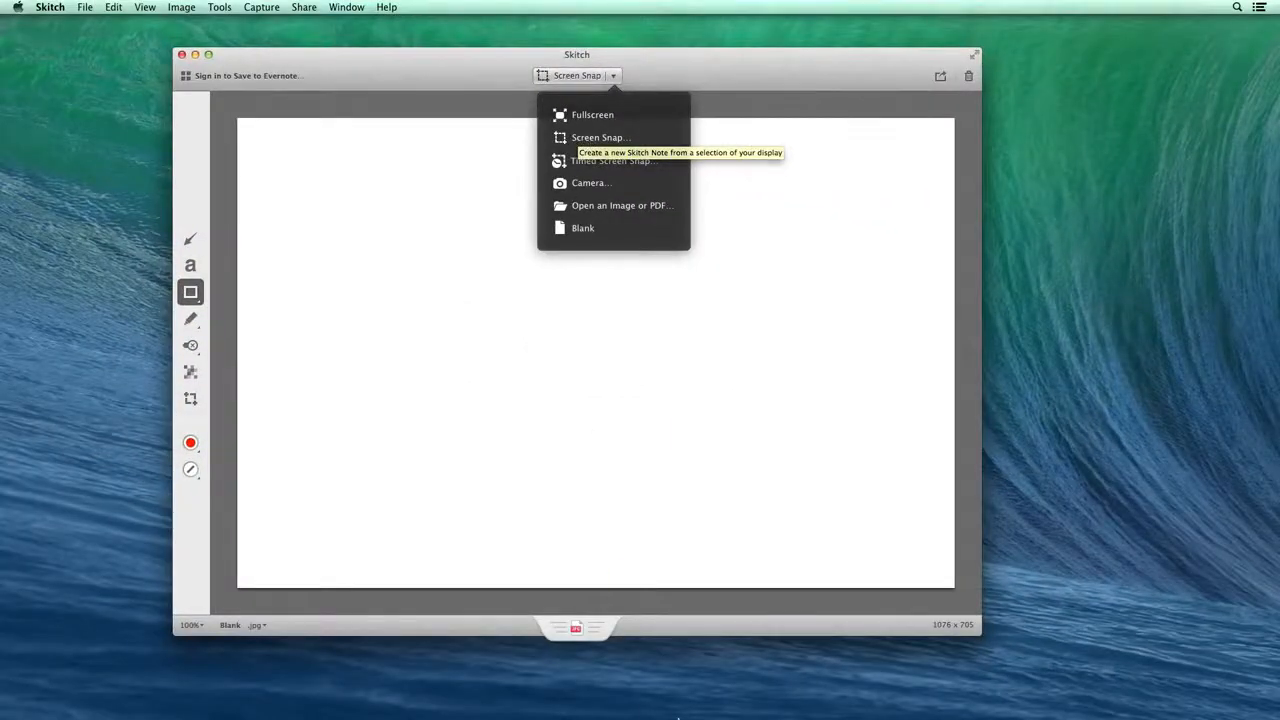
Restore and enlarge the Chrome window with pinchofyum.com, showing the No-Bake Mini Fruit Pizzas and Healthy Baked Pesto Rigatoni posts together
click(1185, 705)
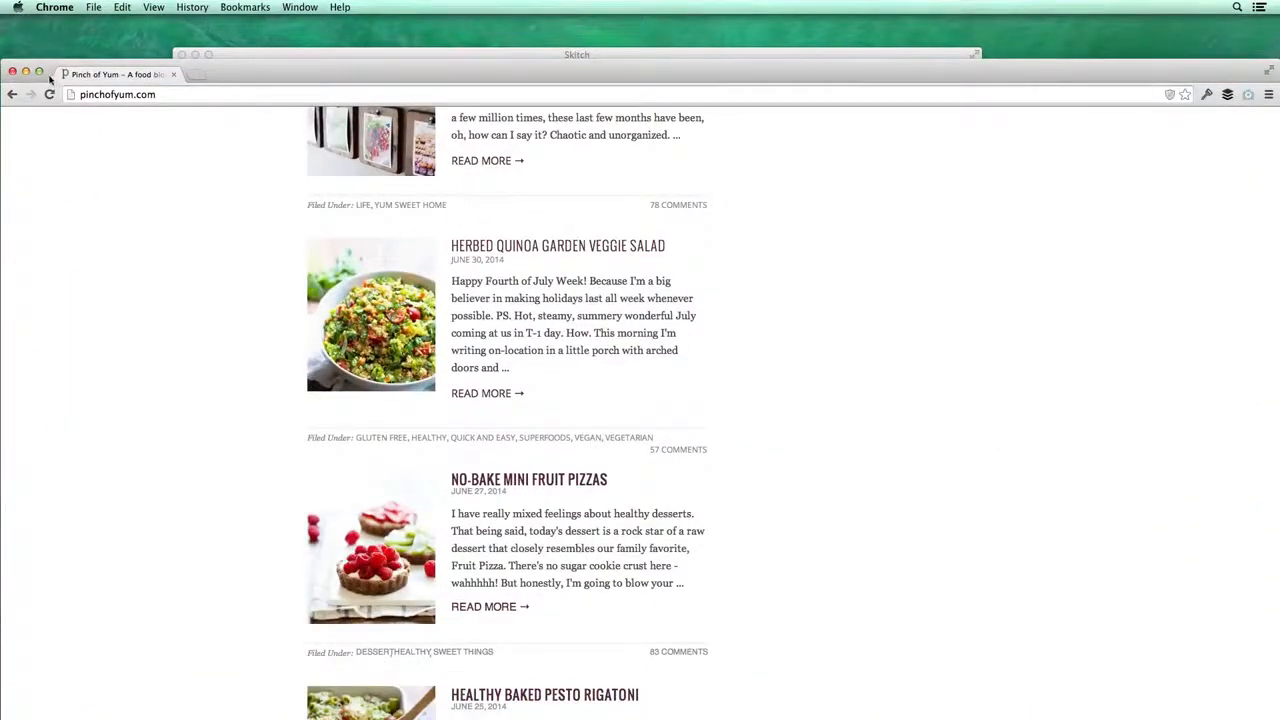
click(39, 73)
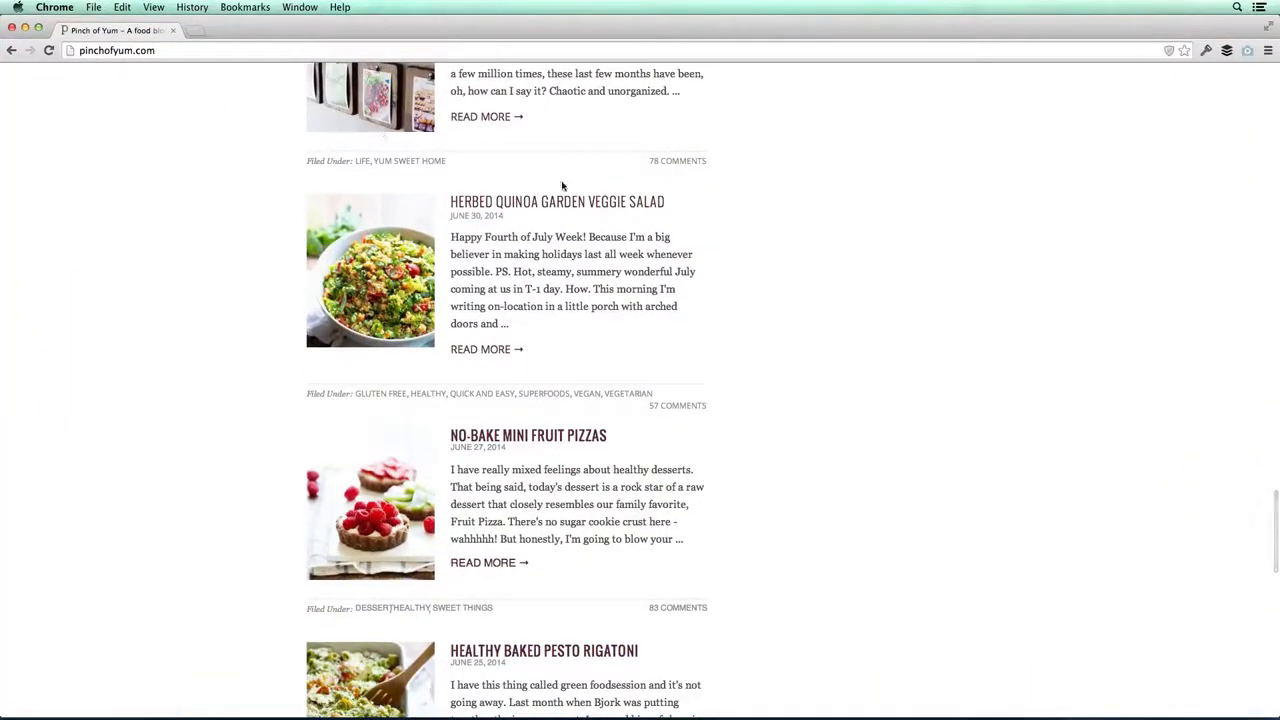
scroll(565, 200, down, 1)
scroll(573, 256, up, 10)
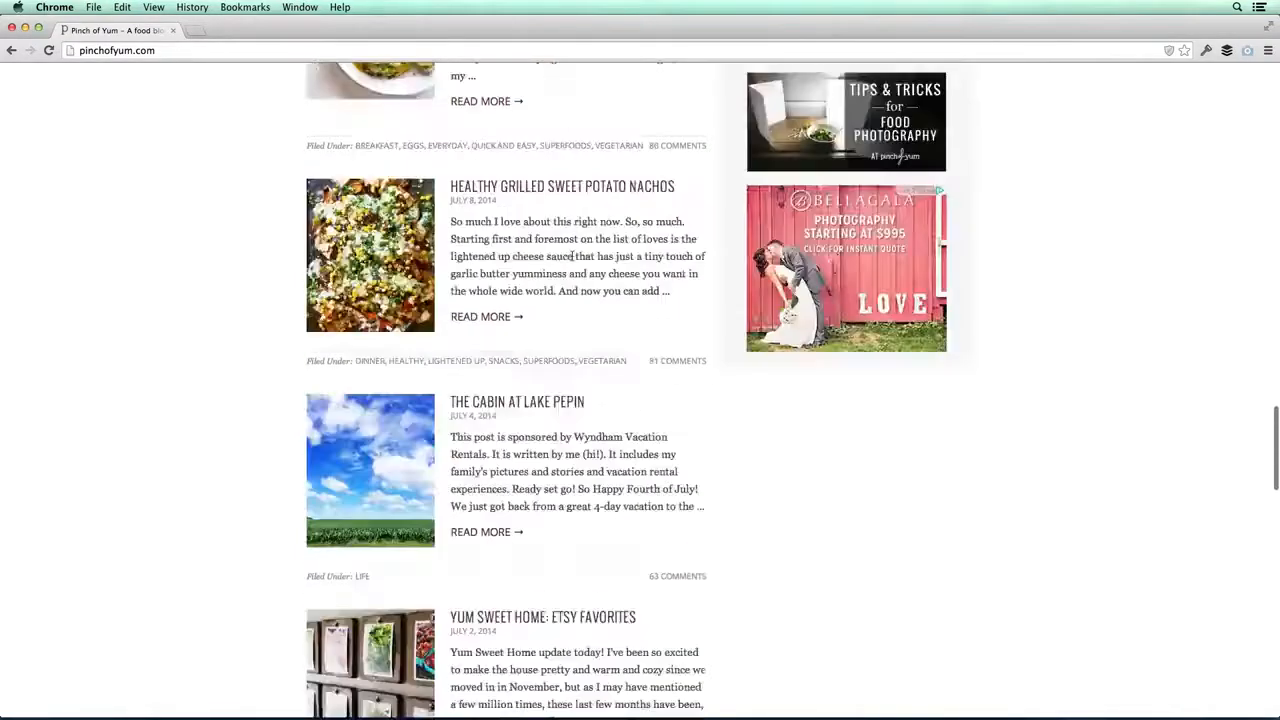
scroll(573, 256, up, 15)
scroll(575, 265, down, 14)
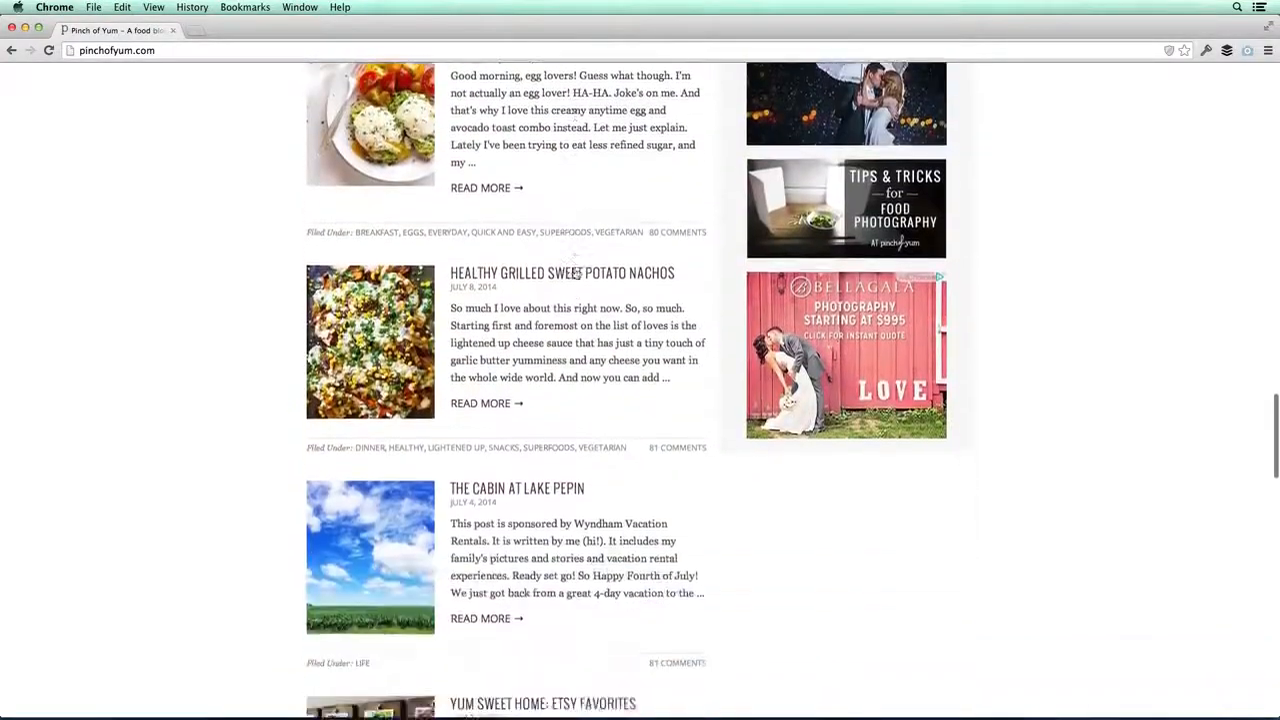
scroll(577, 273, down, 11)
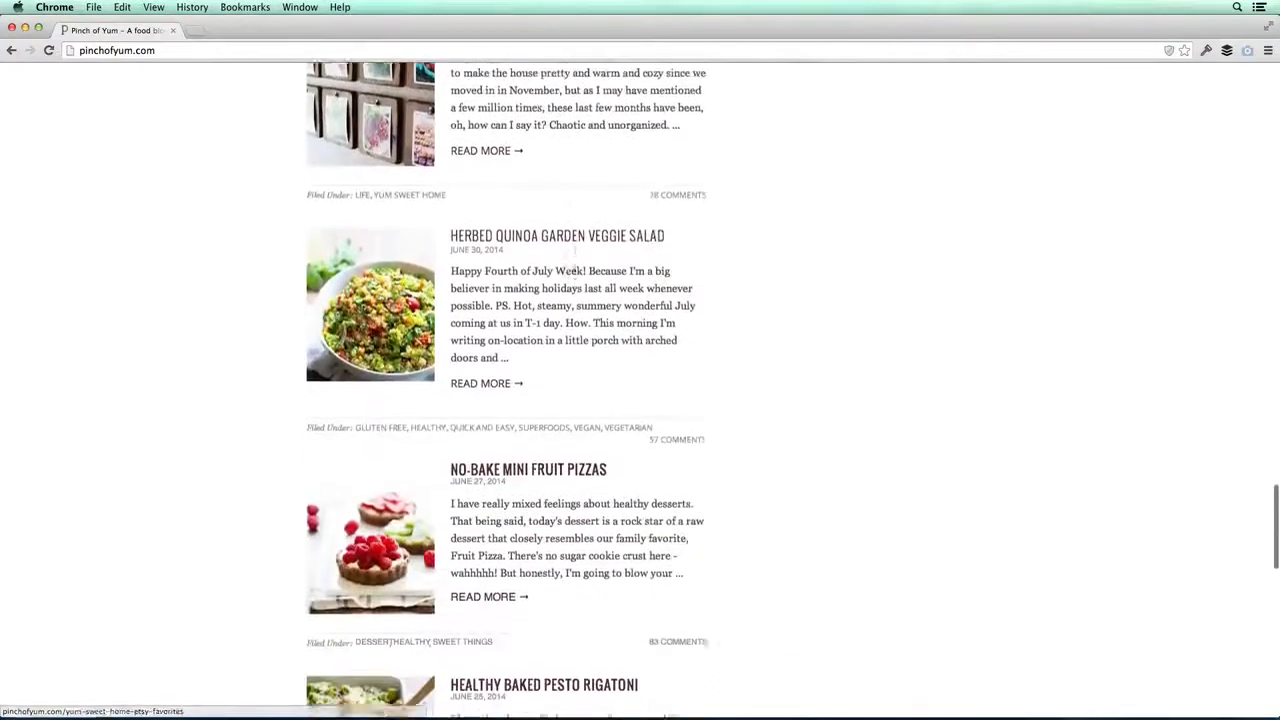
scroll(573, 271, down, 1)
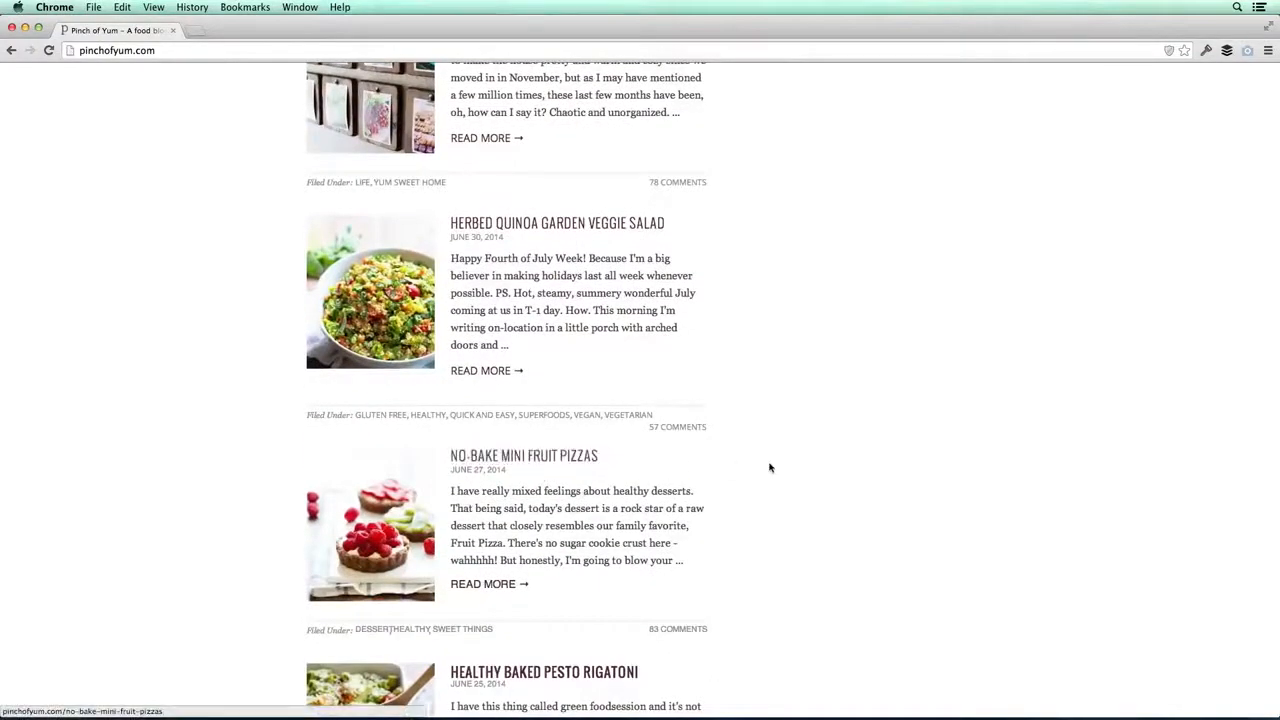
scroll(774, 462, down, 1)
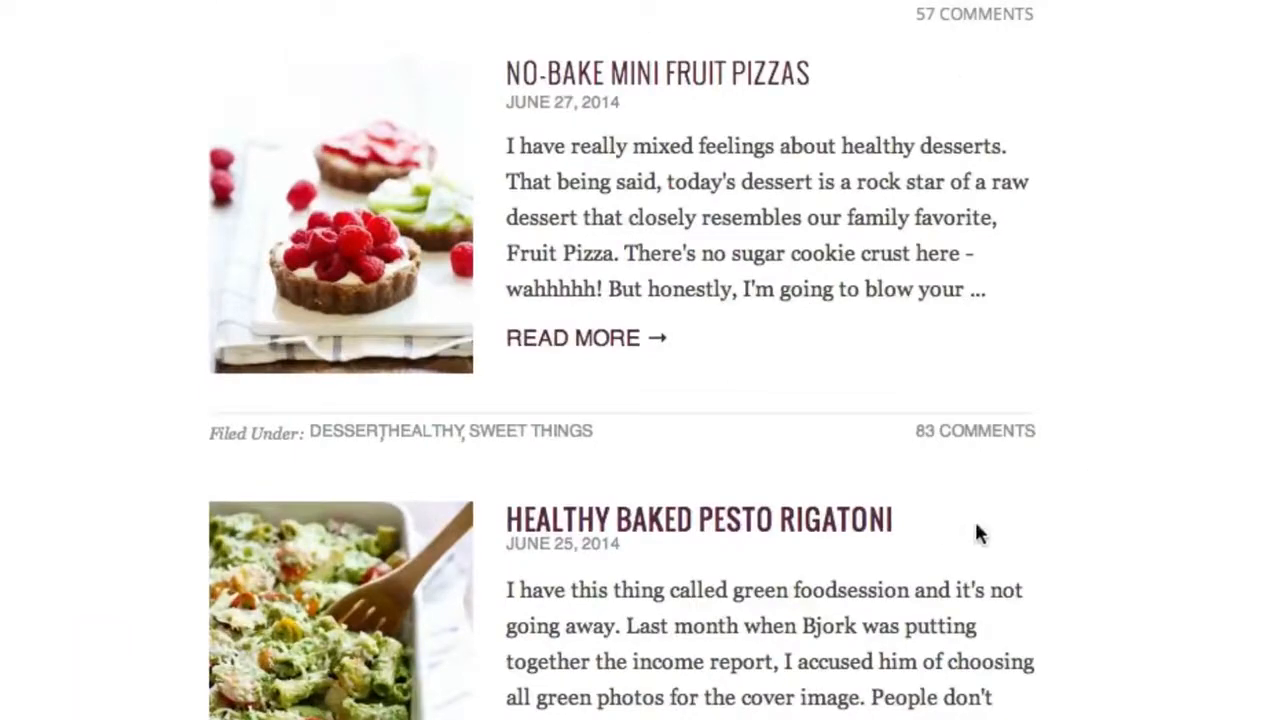
scroll(952, 78, down, 1)
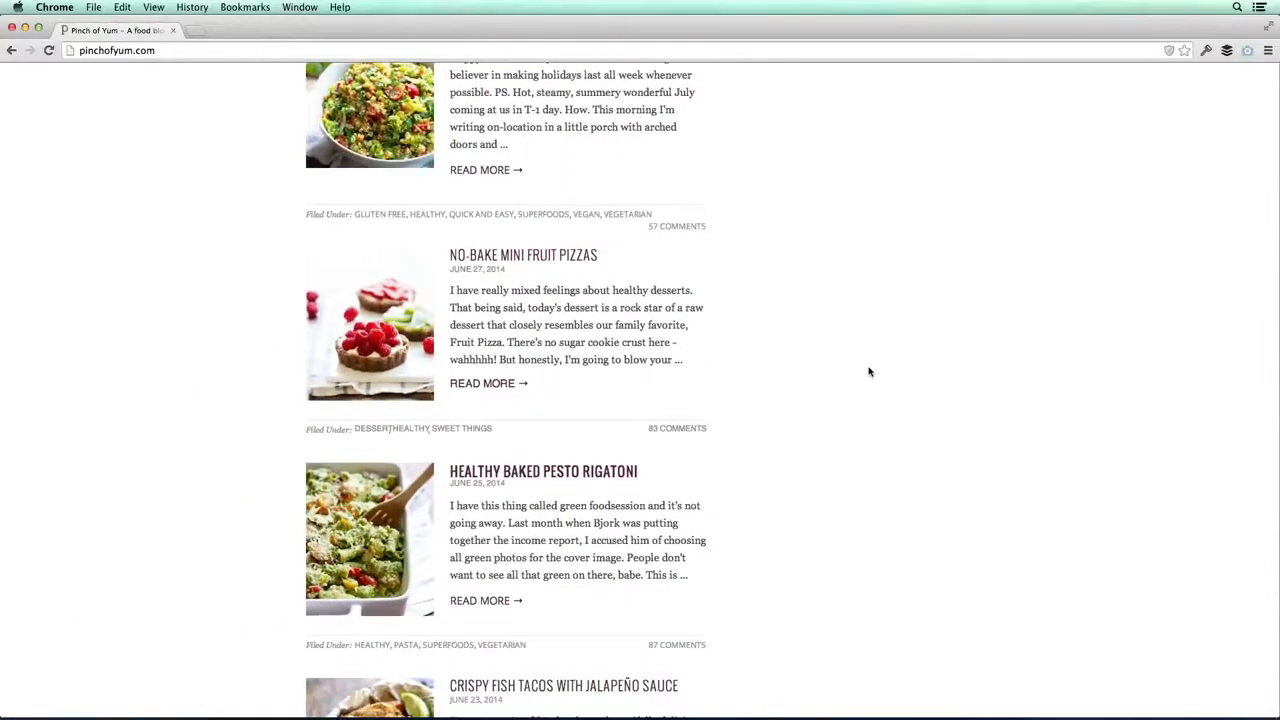
In Skitch, capture a screen snap of about 747 × 735 px around the fruit pizzas and pesto rigatoni posts, without stray annotations
key(super+Tab)
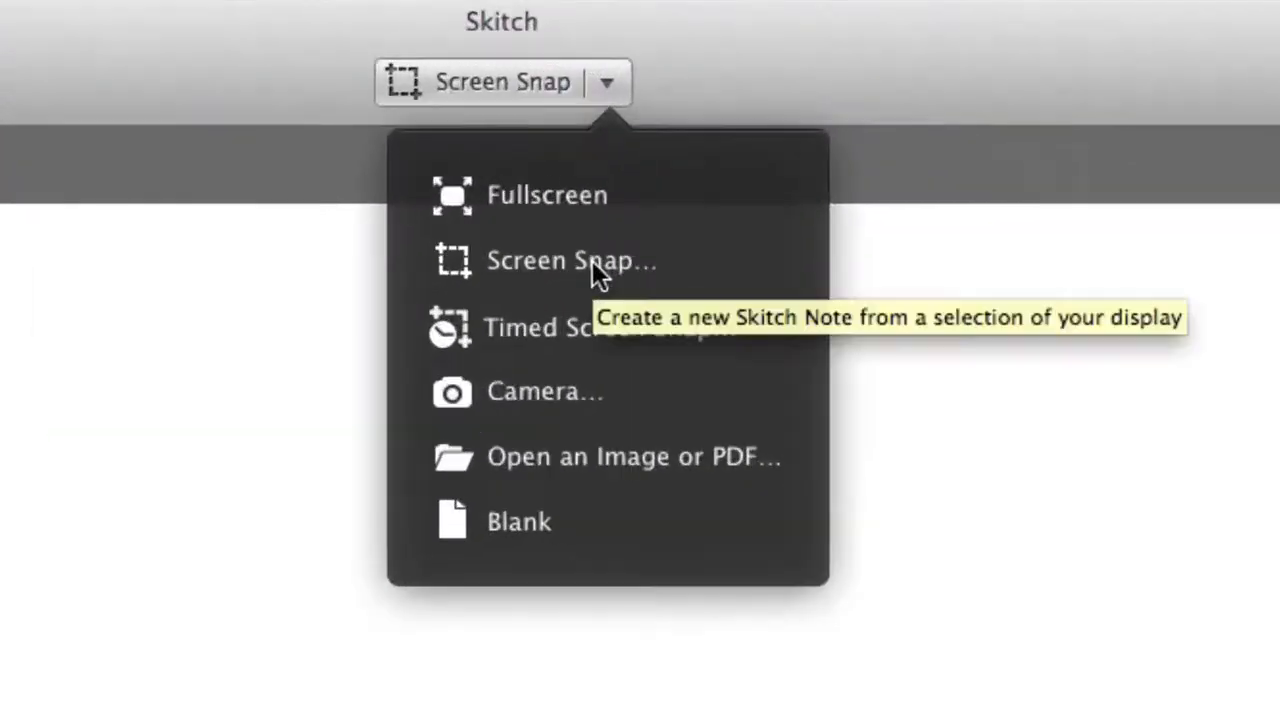
click(609, 140)
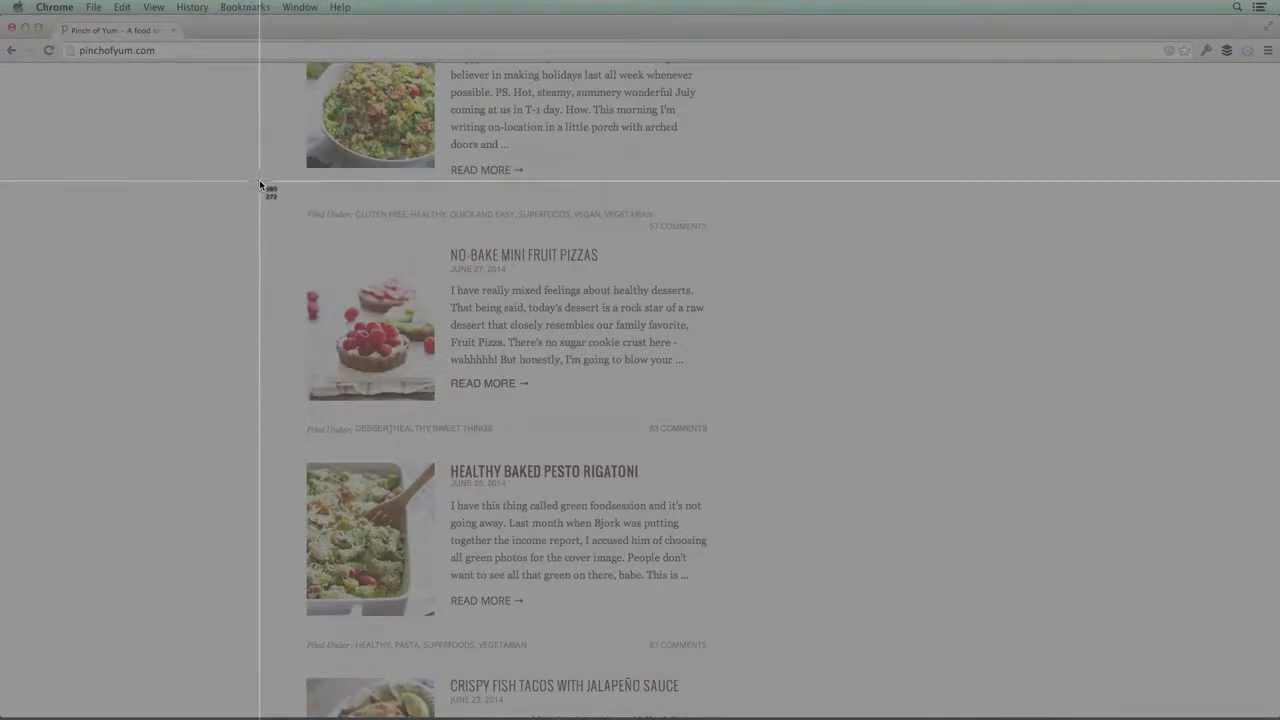
drag(258, 181, 757, 674)
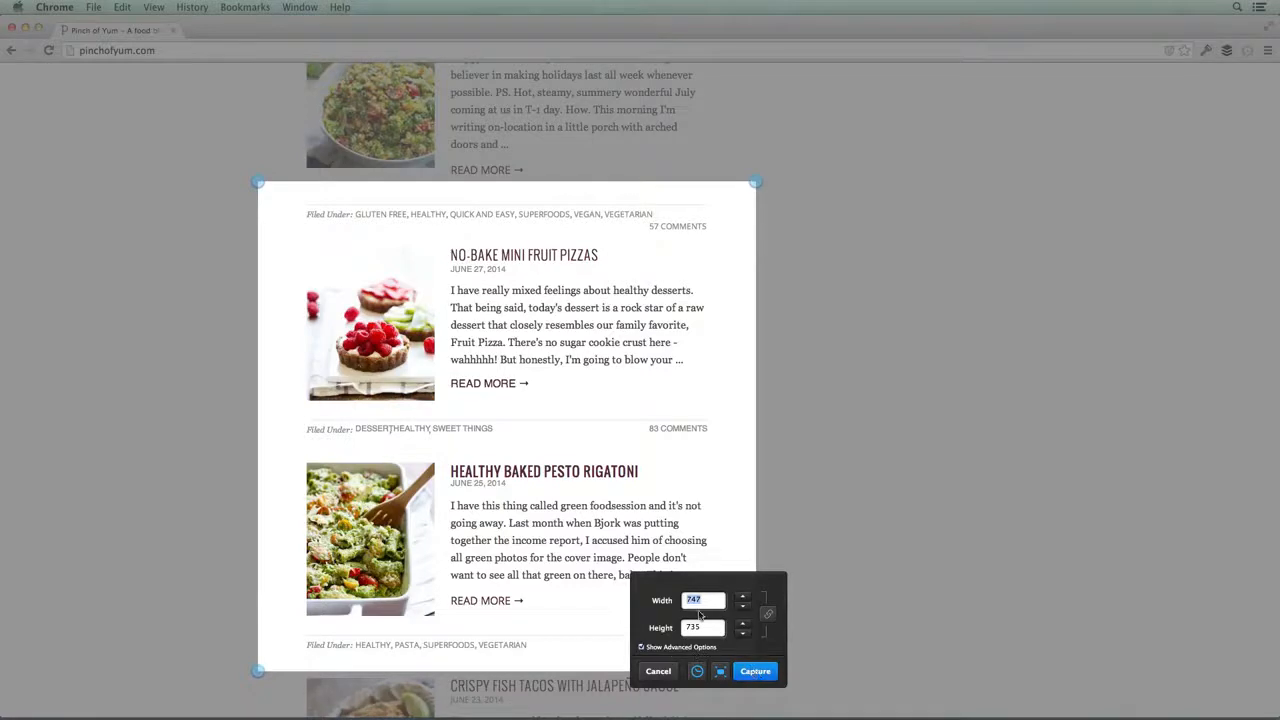
drag(669, 591, 469, 199)
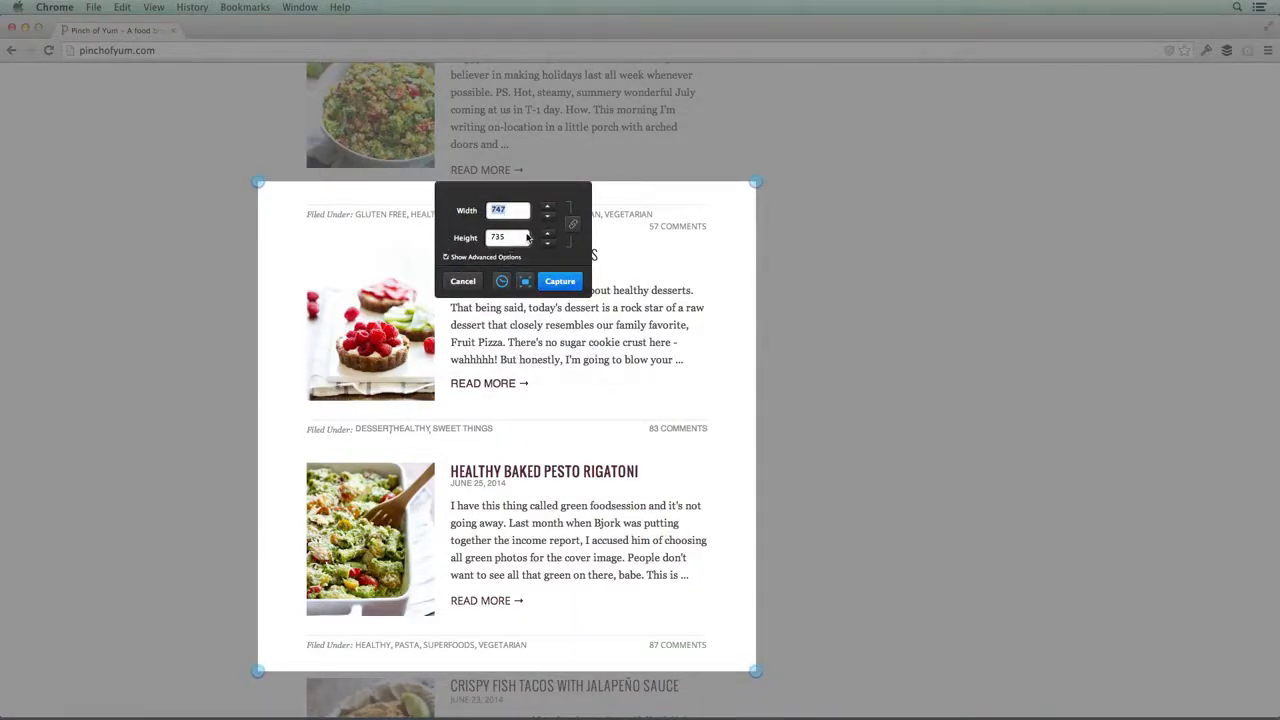
click(560, 282)
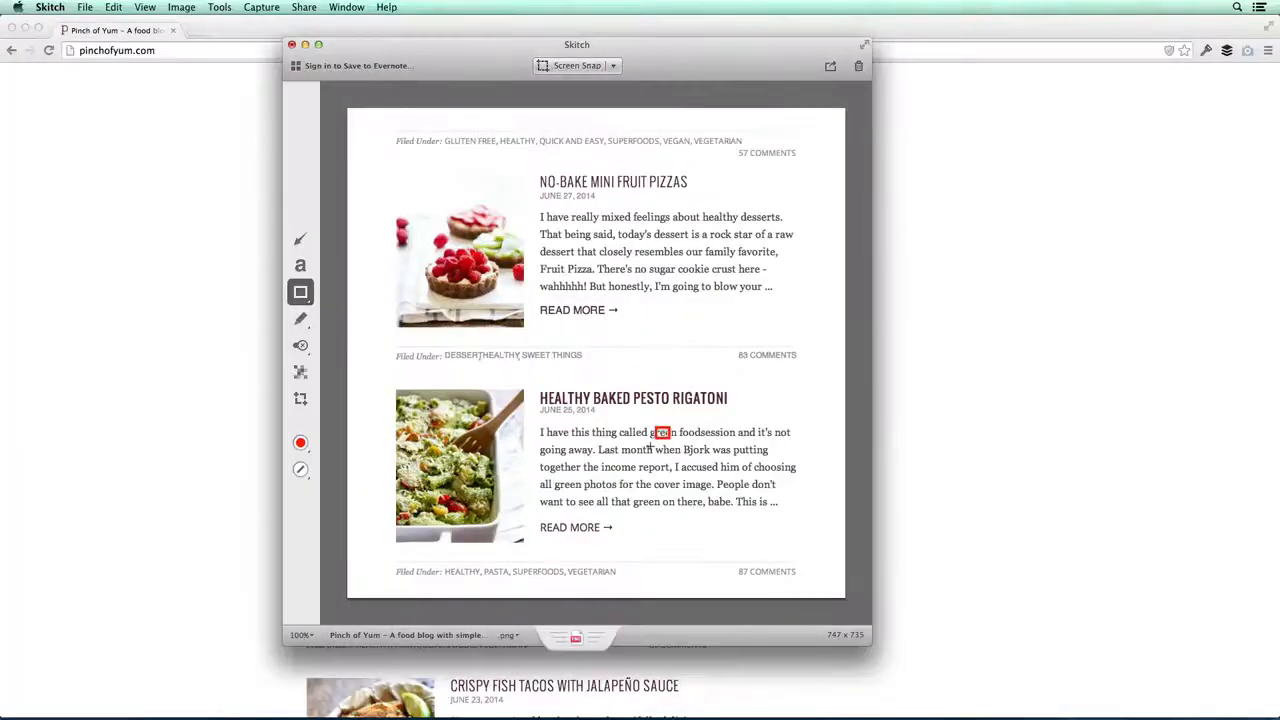
key(super+z)
Draw two red arrows in the second-thickest size, pointing at the No-Bake Mini Fruit Pizzas and Healthy Baked Pesto Rigatoni titles
drag(486, 66, 449, 69)
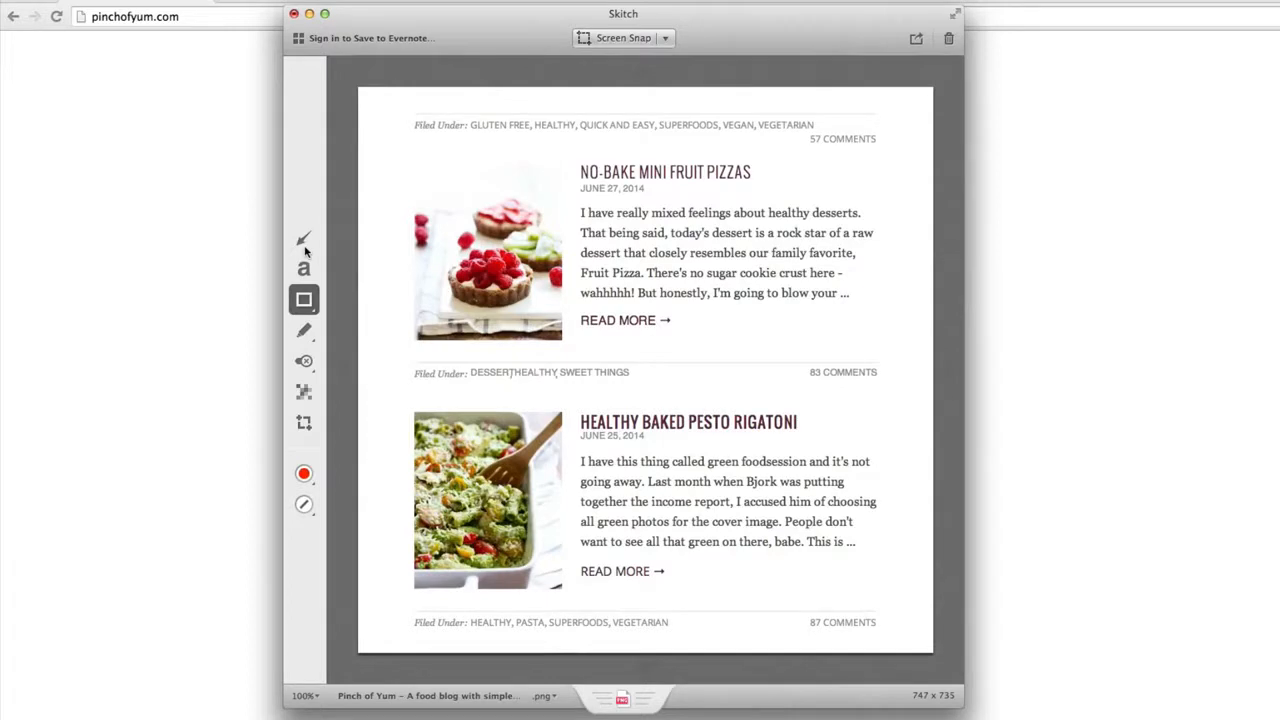
click(303, 241)
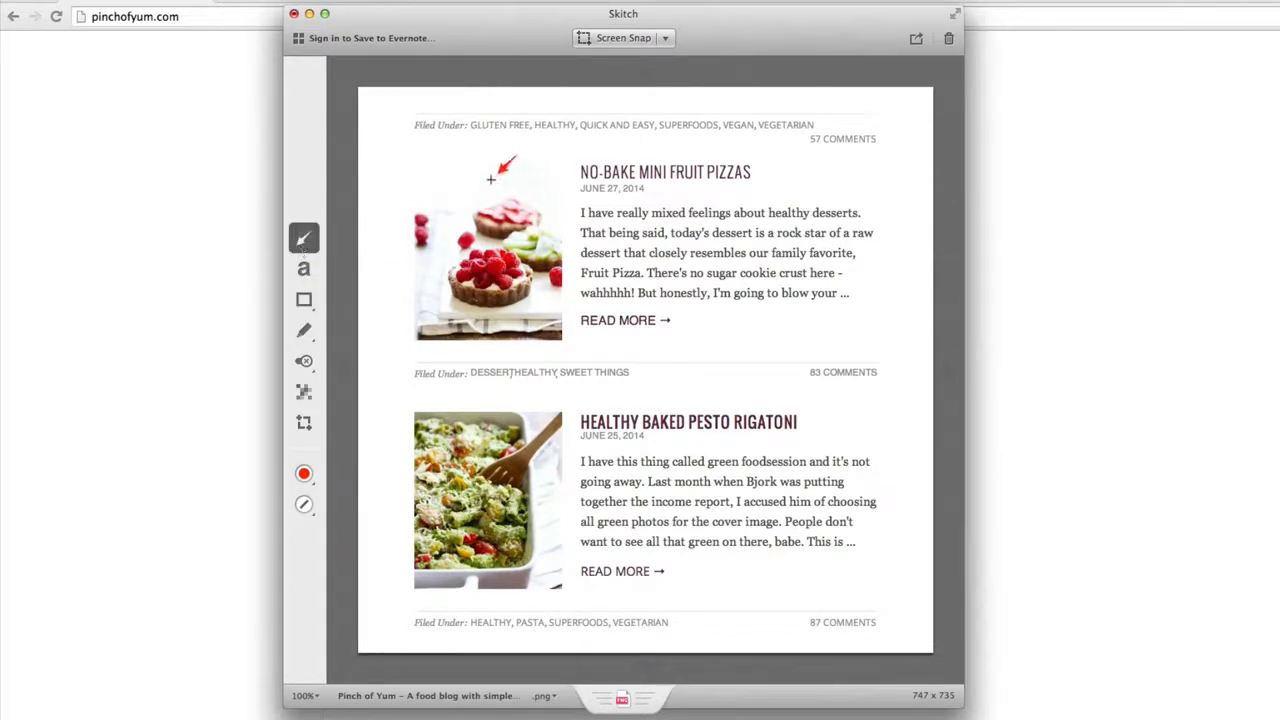
click(304, 507)
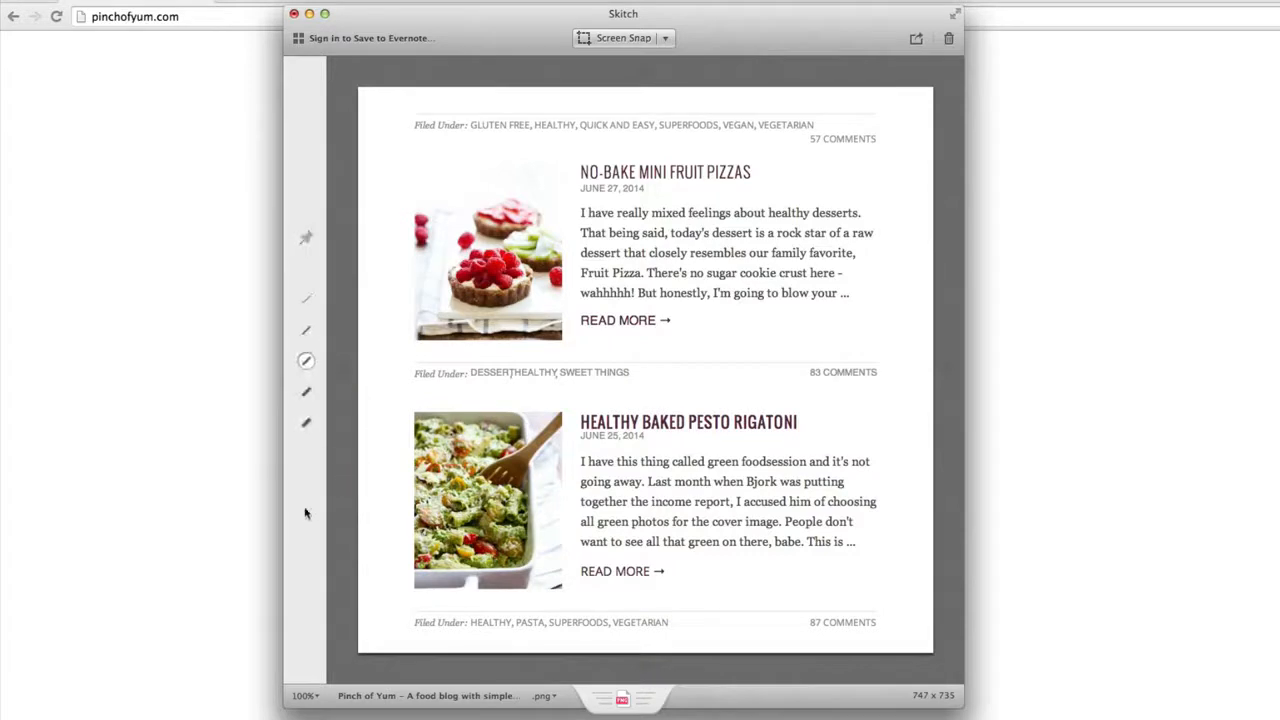
click(307, 393)
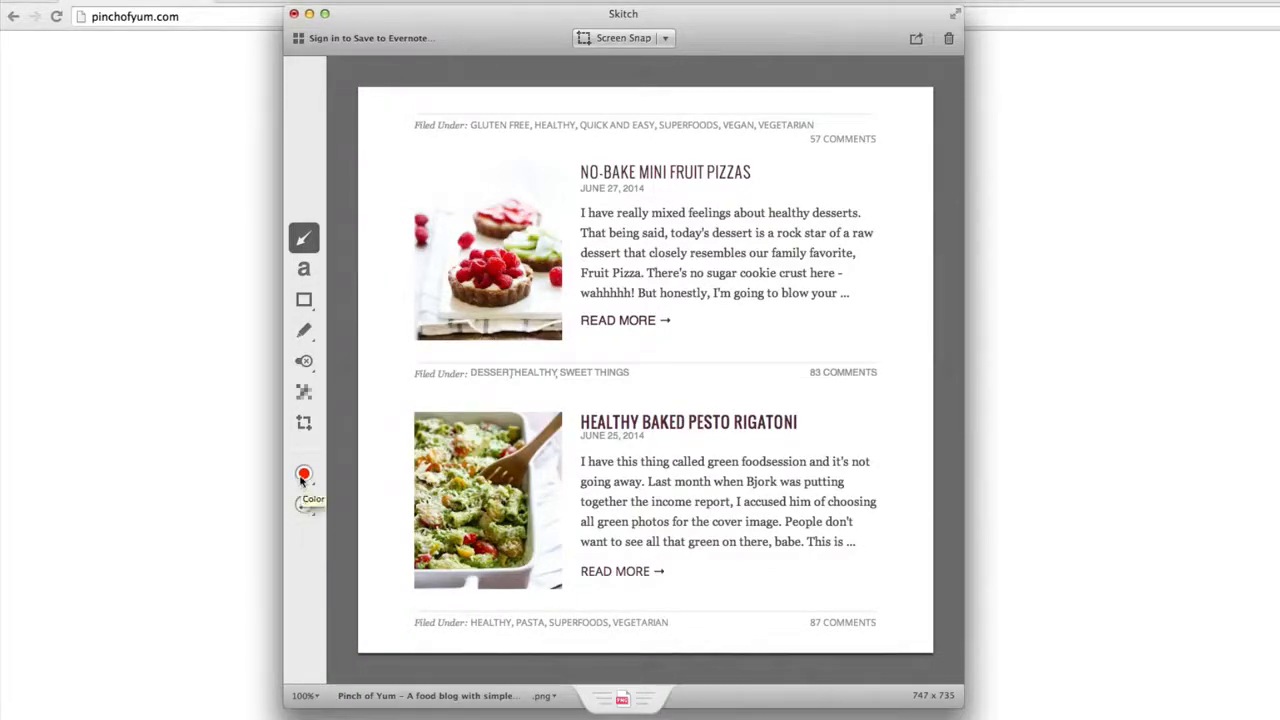
click(304, 474)
click(310, 271)
drag(484, 176, 575, 176)
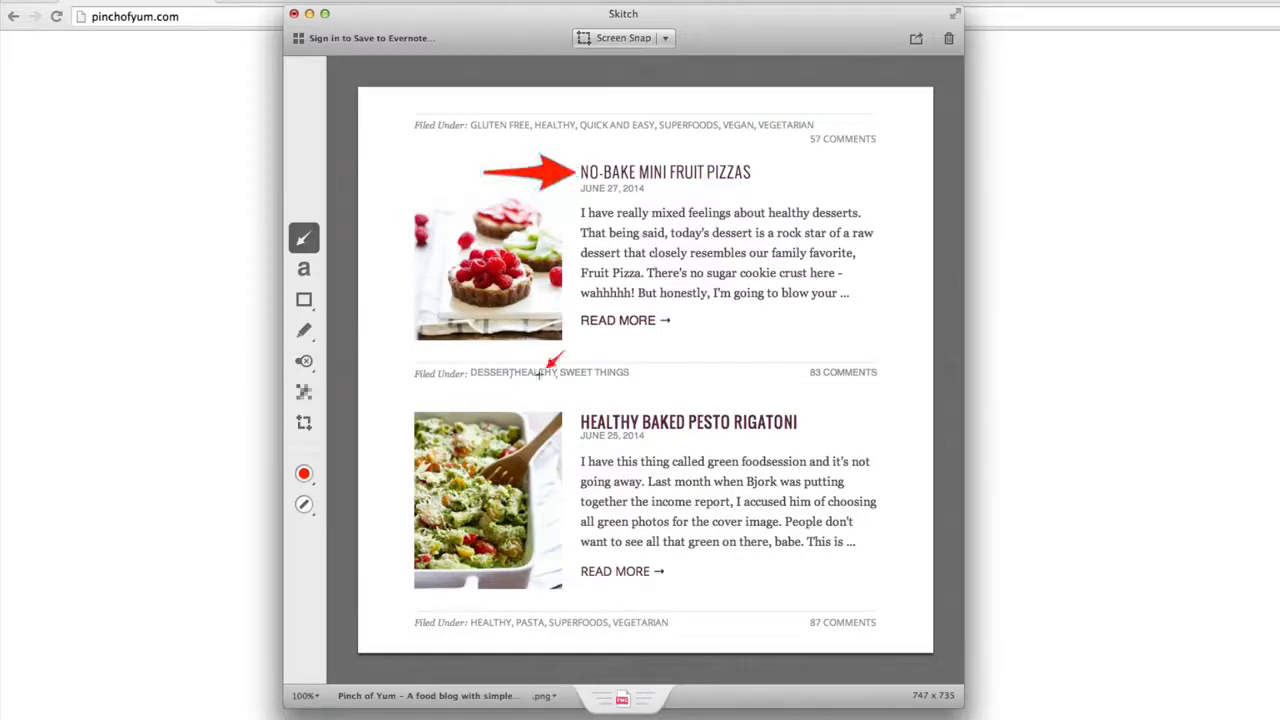
mouse_move(488, 423)
mouse_down()
mouse_move(598, 420)
mouse_move(577, 422)
mouse_up()
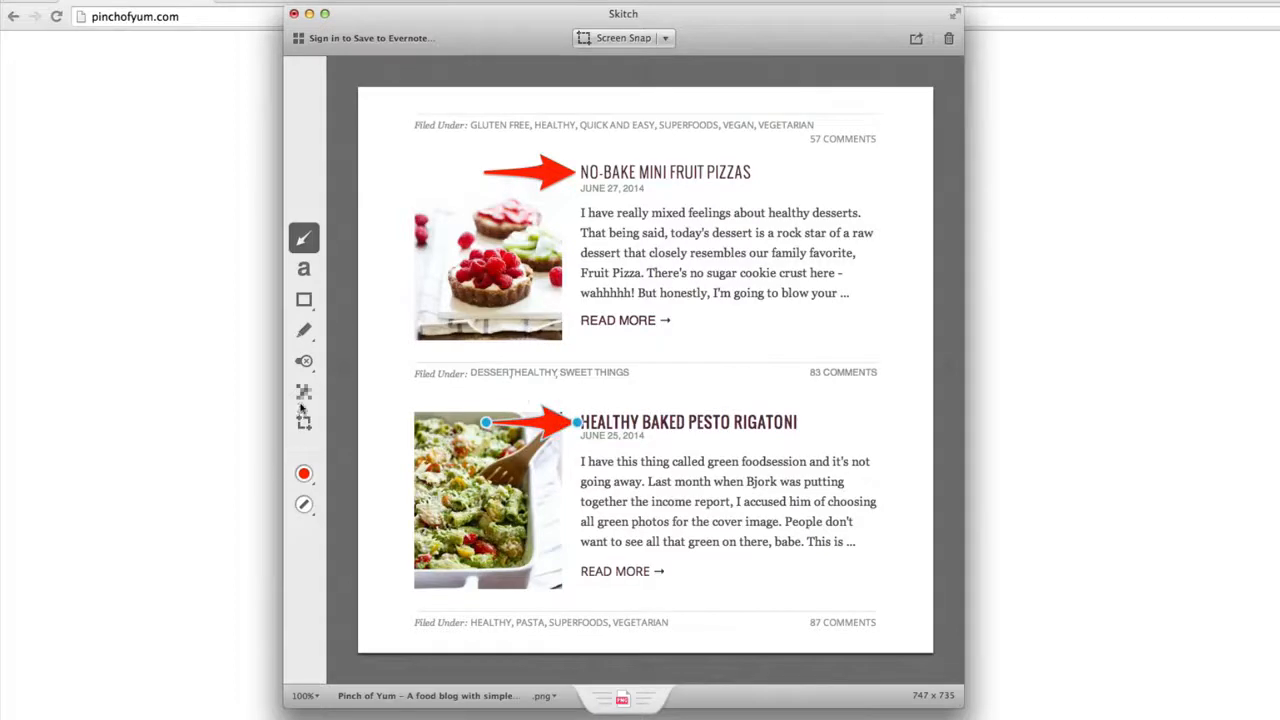
Add the medium-size red text "How it should be." just above the arrow at the fruit pizzas title
click(304, 270)
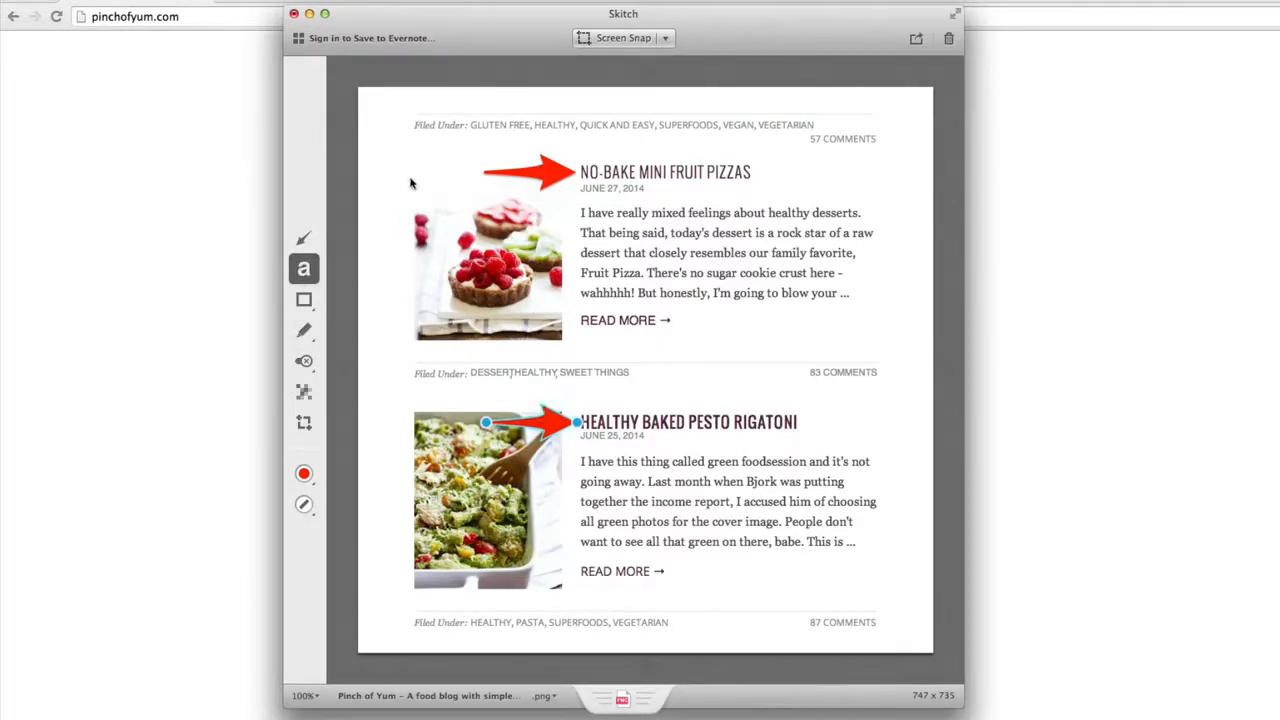
click(305, 507)
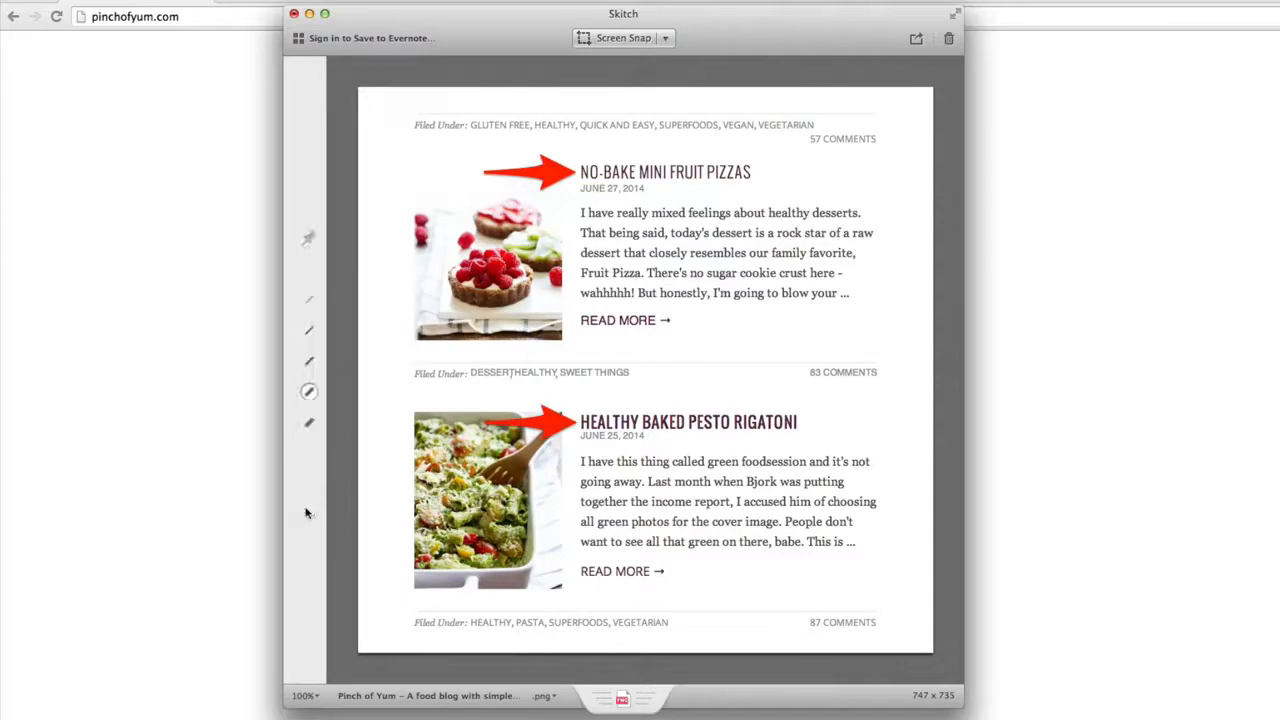
click(307, 365)
click(413, 192)
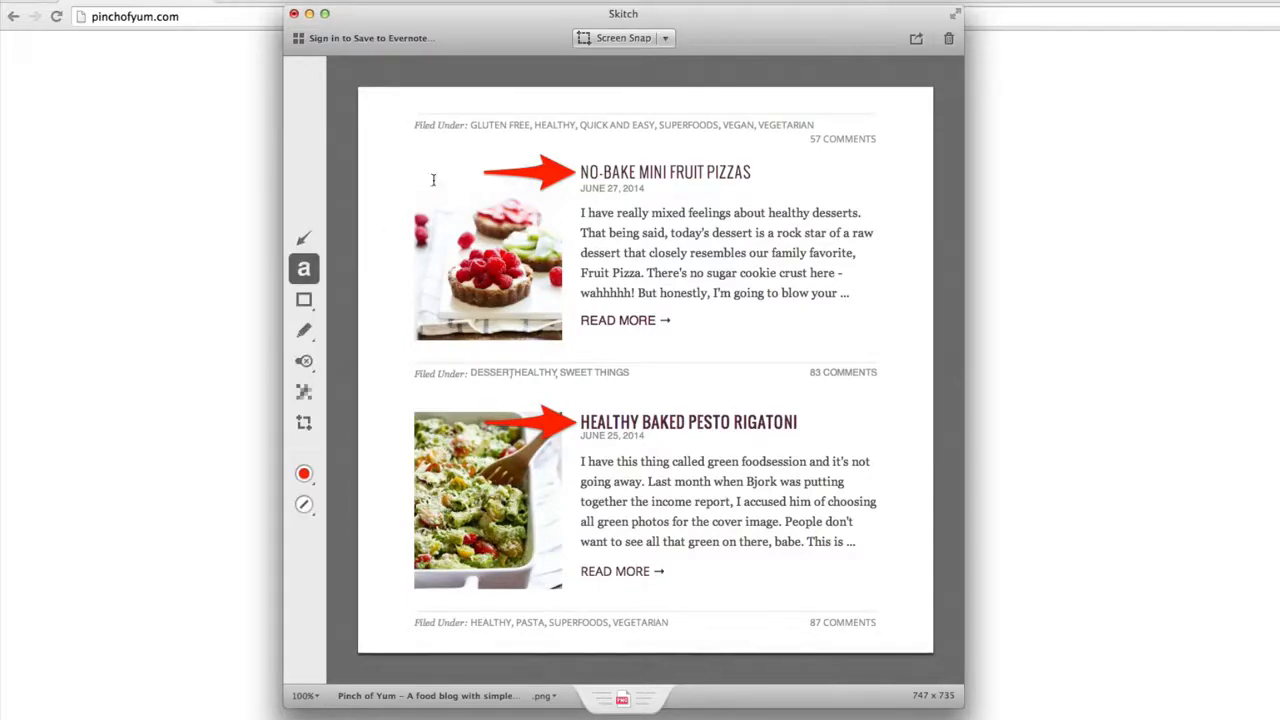
text(How it should be.)
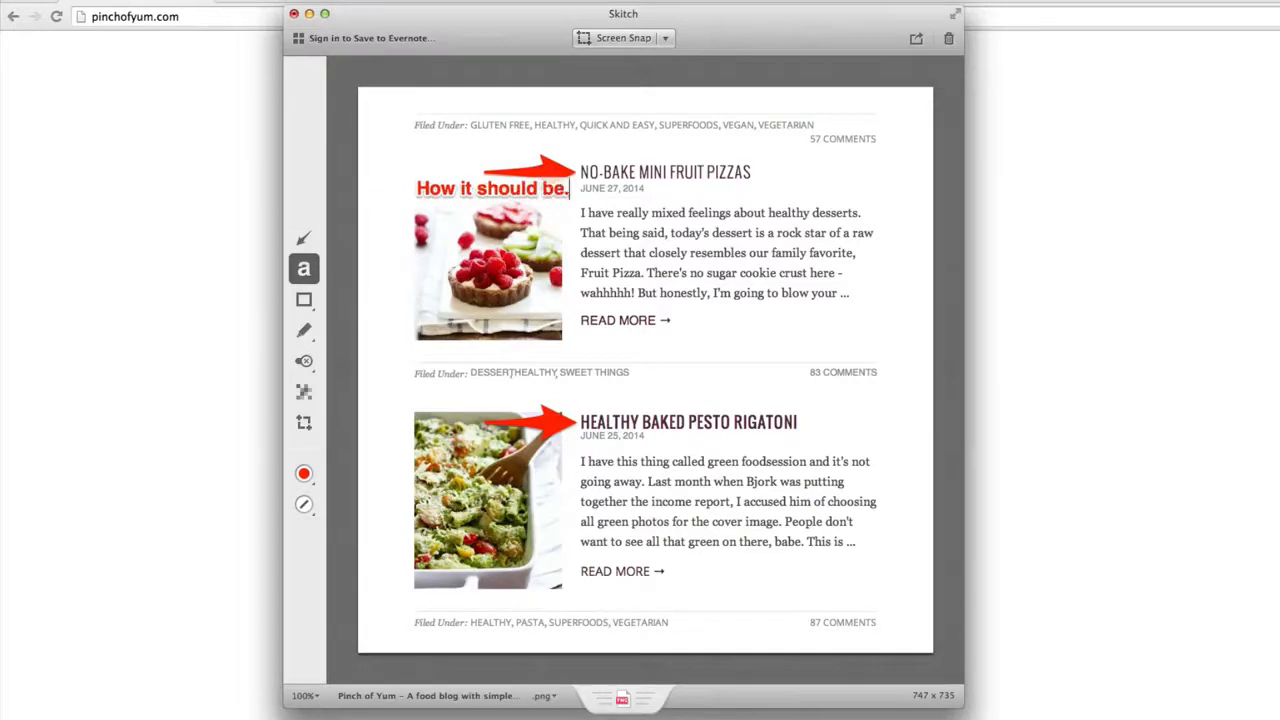
drag(483, 205, 436, 157)
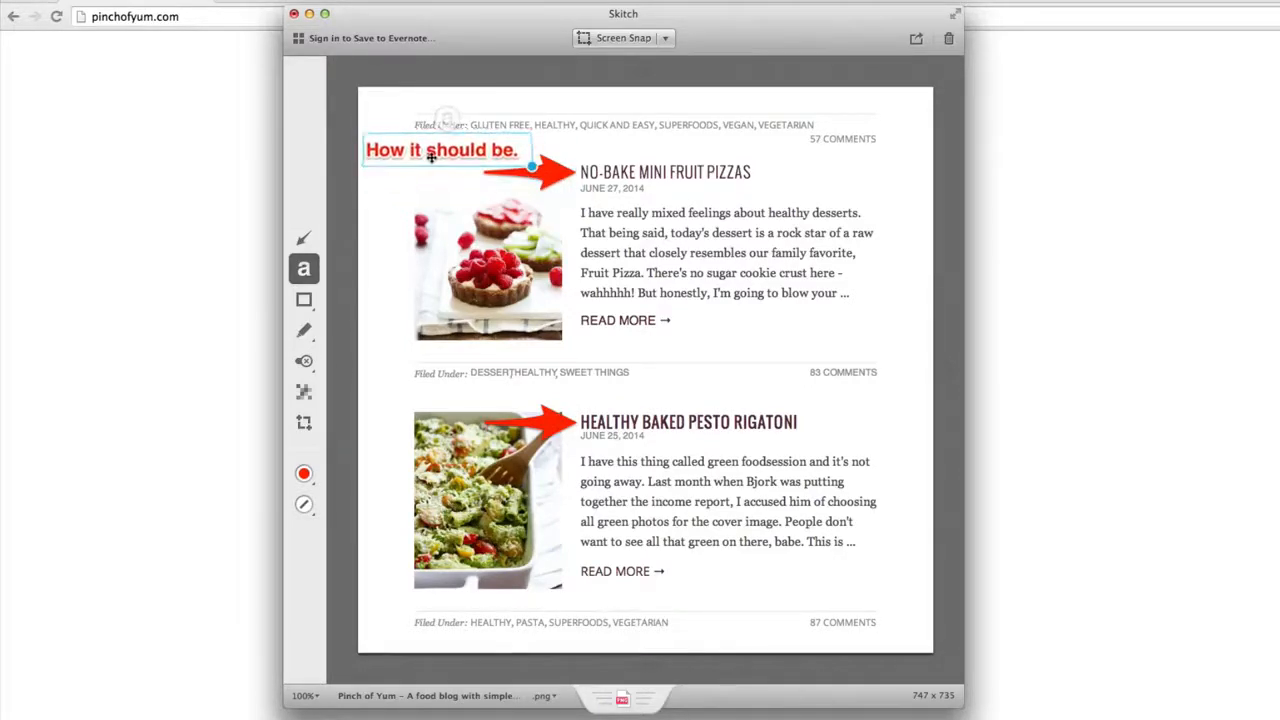
click(533, 267)
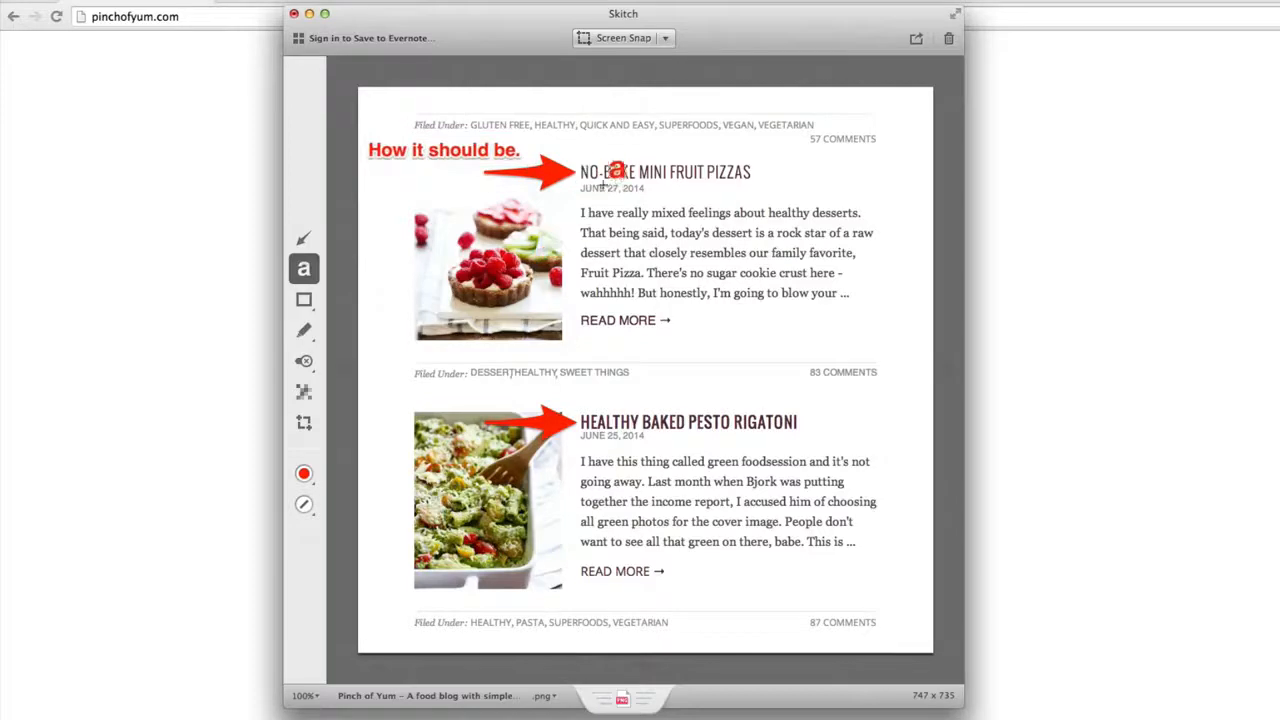
Add the red text "The incorrect font." just above the arrow at the pesto rigatoni title
click(390, 420)
text(The incorre)
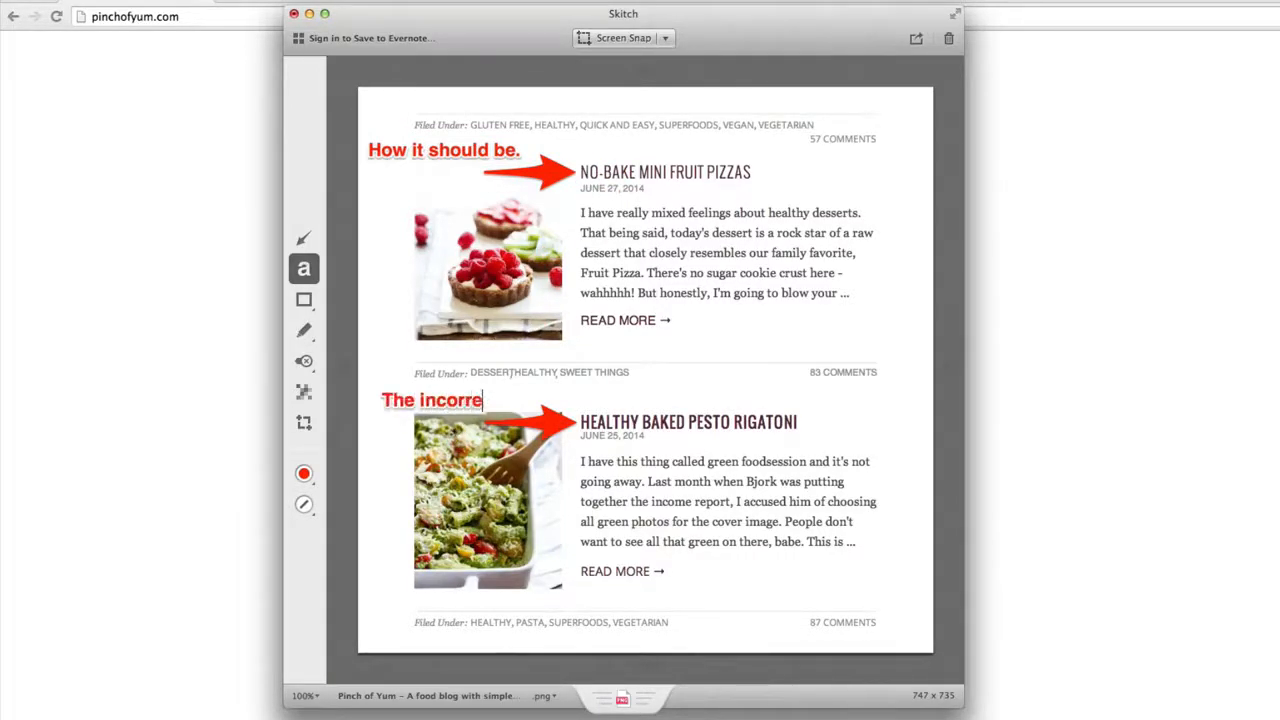
text(ct font.)
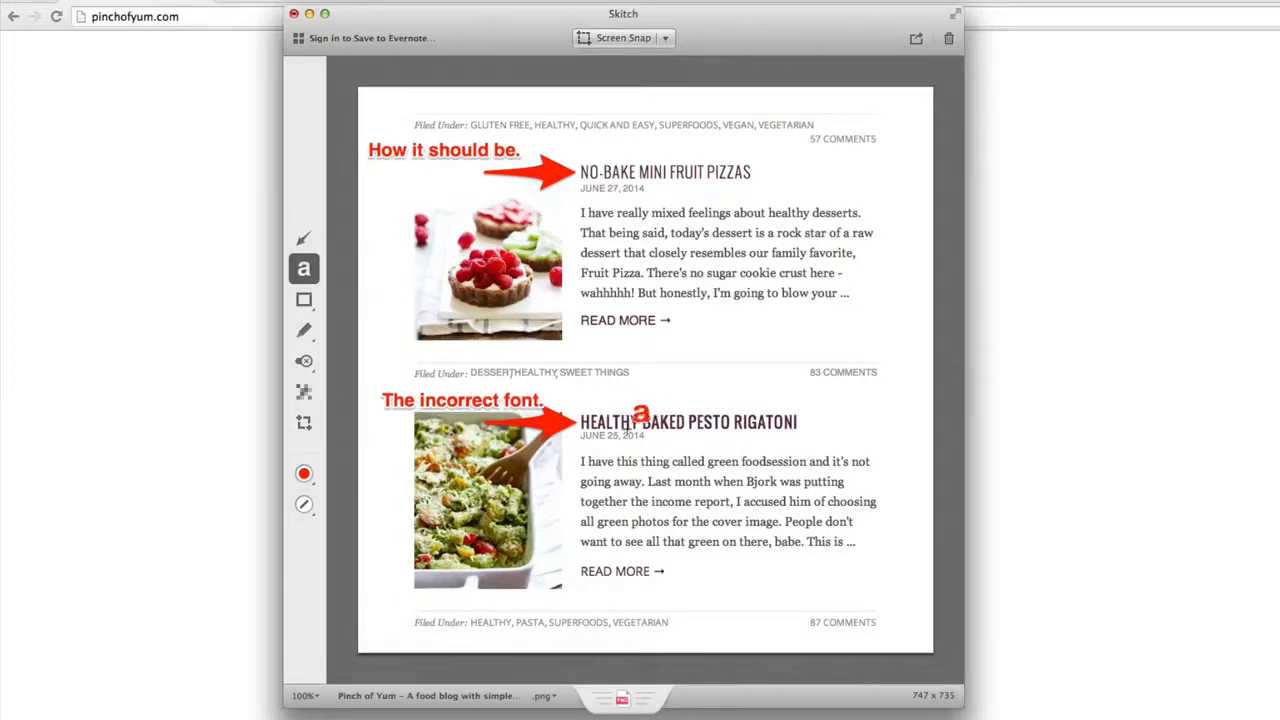
drag(500, 400, 484, 405)
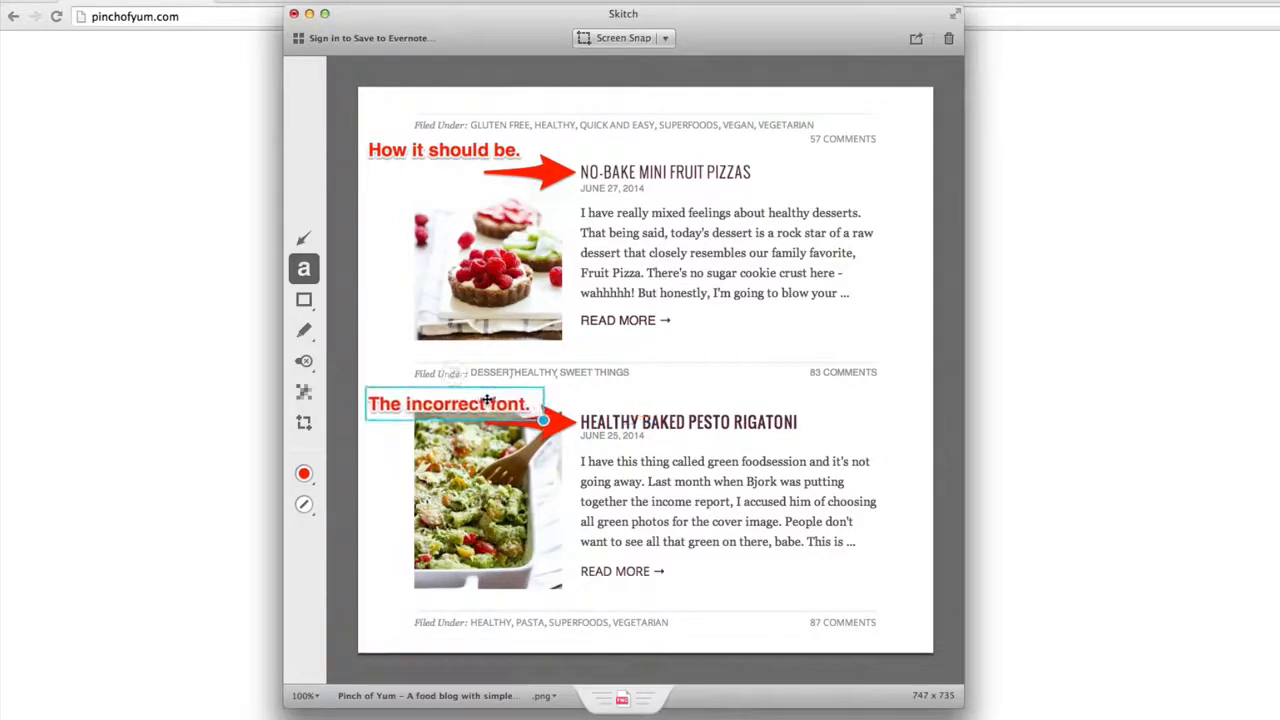
click(624, 427)
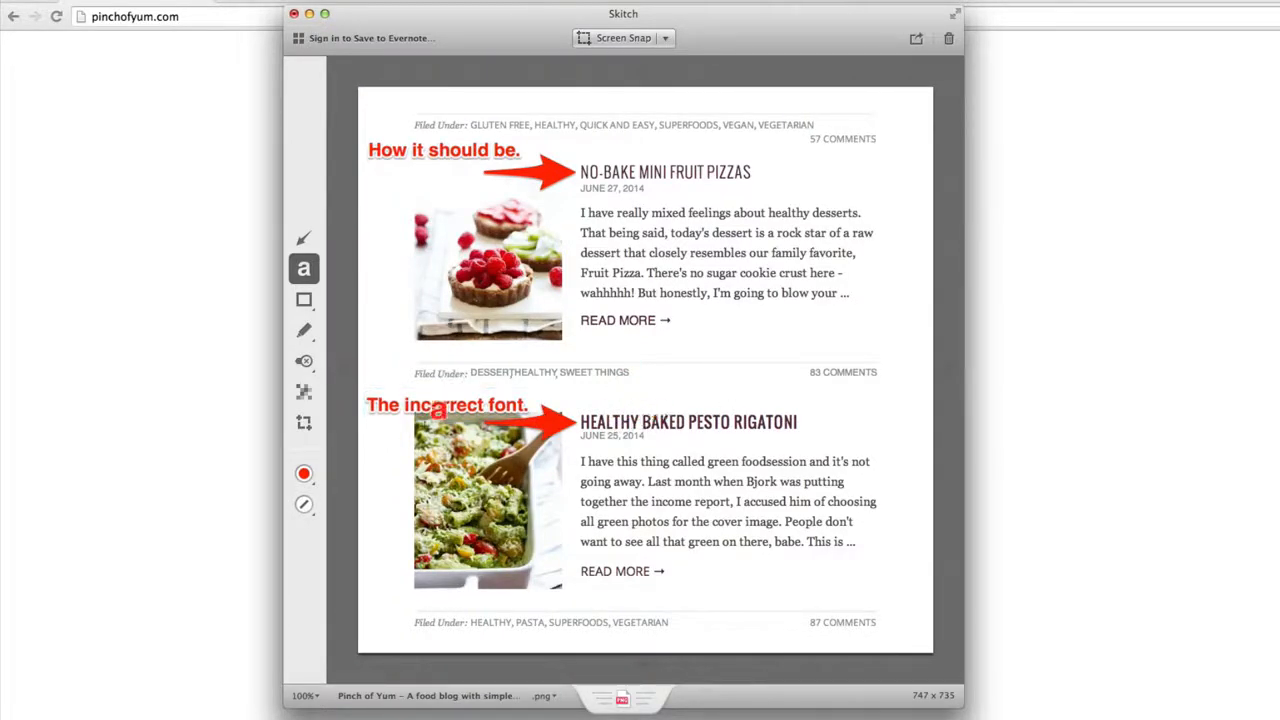
drag(436, 410, 439, 412)
click(621, 402)
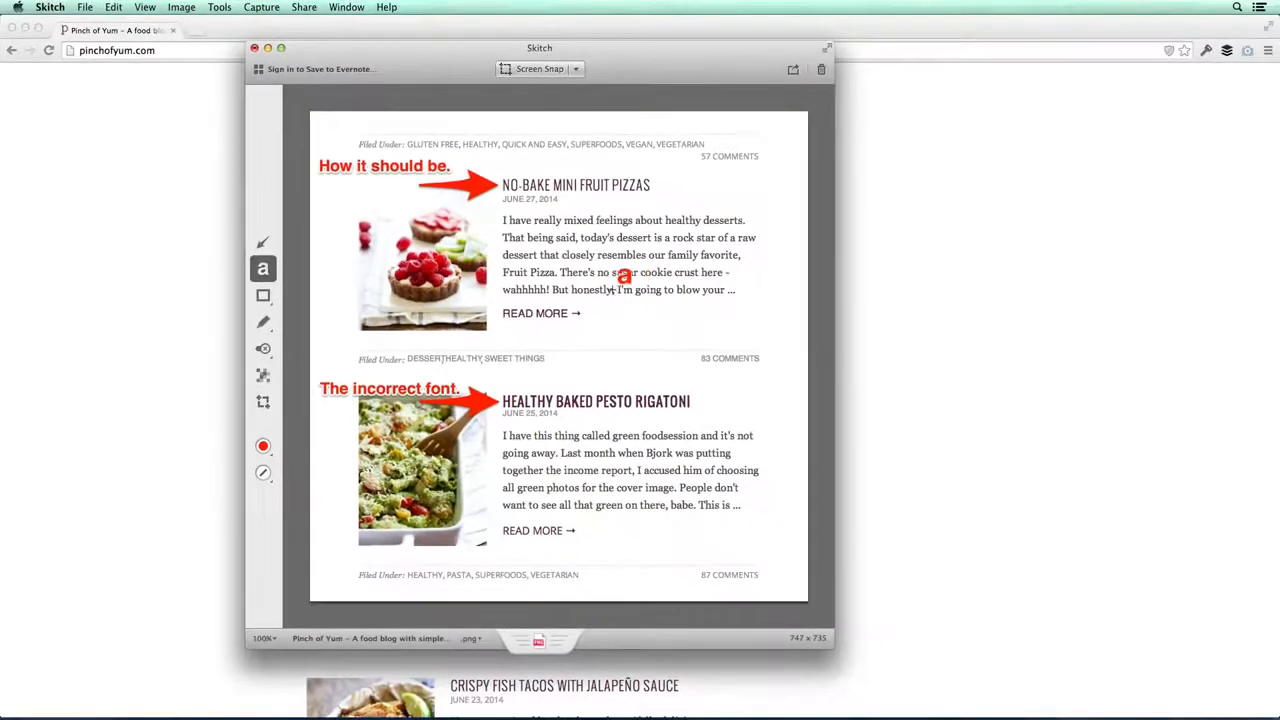
Try a red X stamp on the fruit pizzas photo and undo it
click(275, 353)
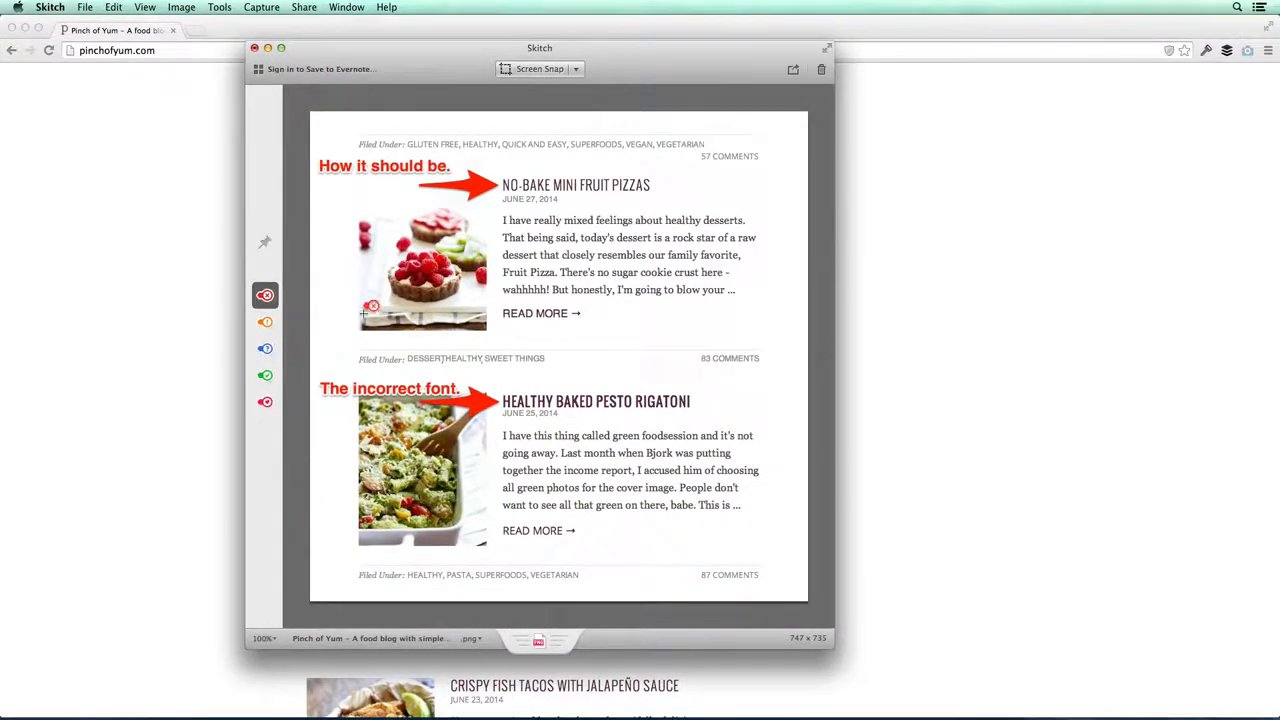
click(435, 316)
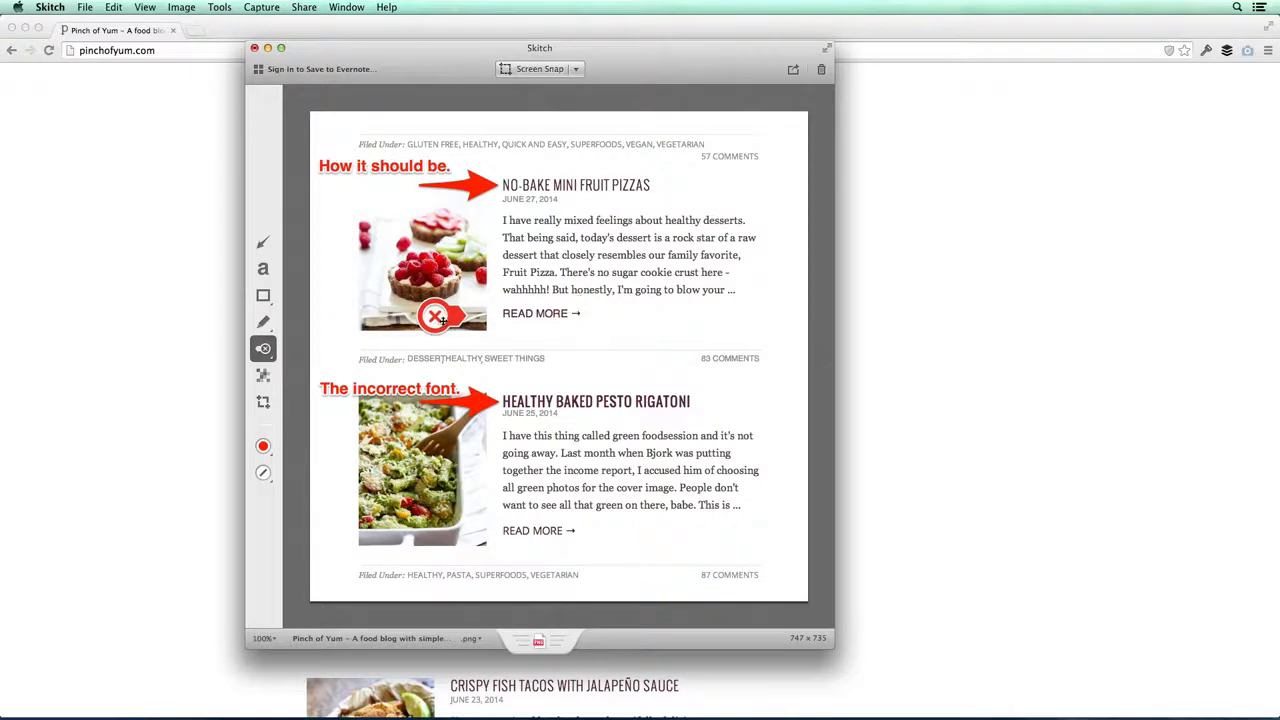
key(super+z)
Try a red freehand marker line winding across the text of both recipe posts and undo it
click(263, 322)
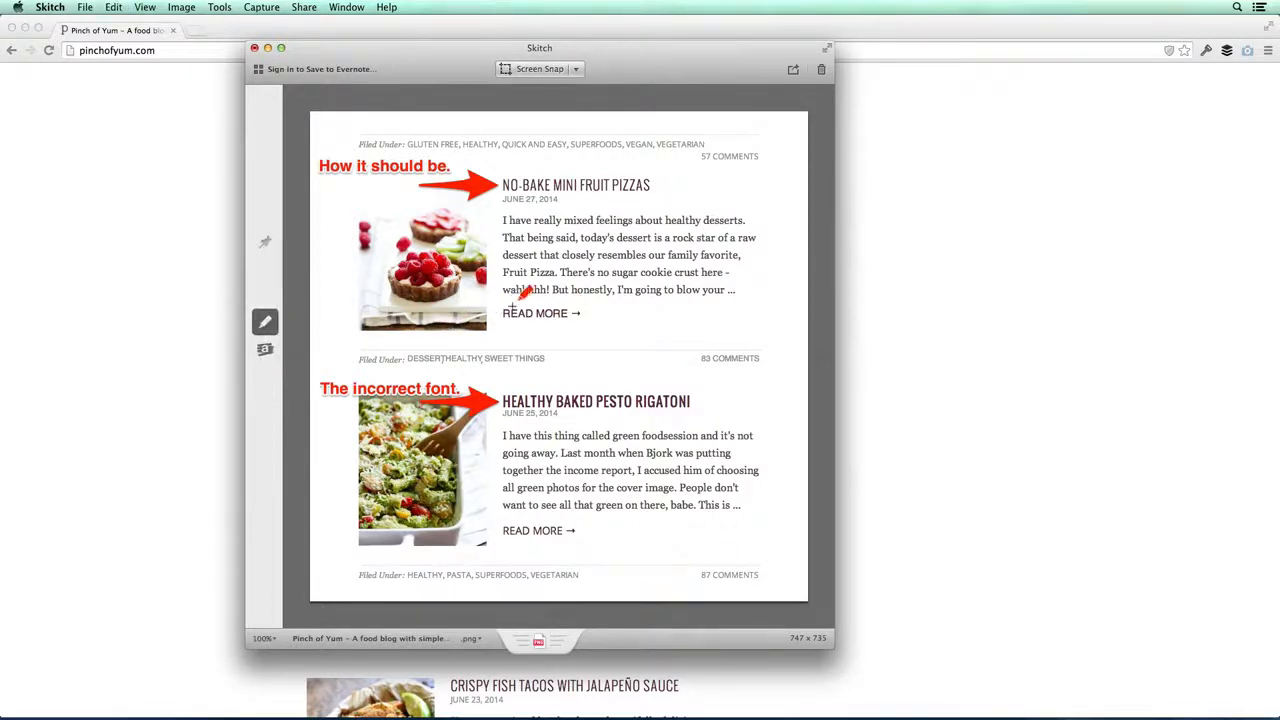
mouse_move(556, 244)
mouse_down()
mouse_move(522, 314)
mouse_move(594, 330)
mouse_move(636, 288)
mouse_move(681, 299)
mouse_move(708, 340)
mouse_move(564, 419)
mouse_move(529, 462)
mouse_move(594, 555)
mouse_up()
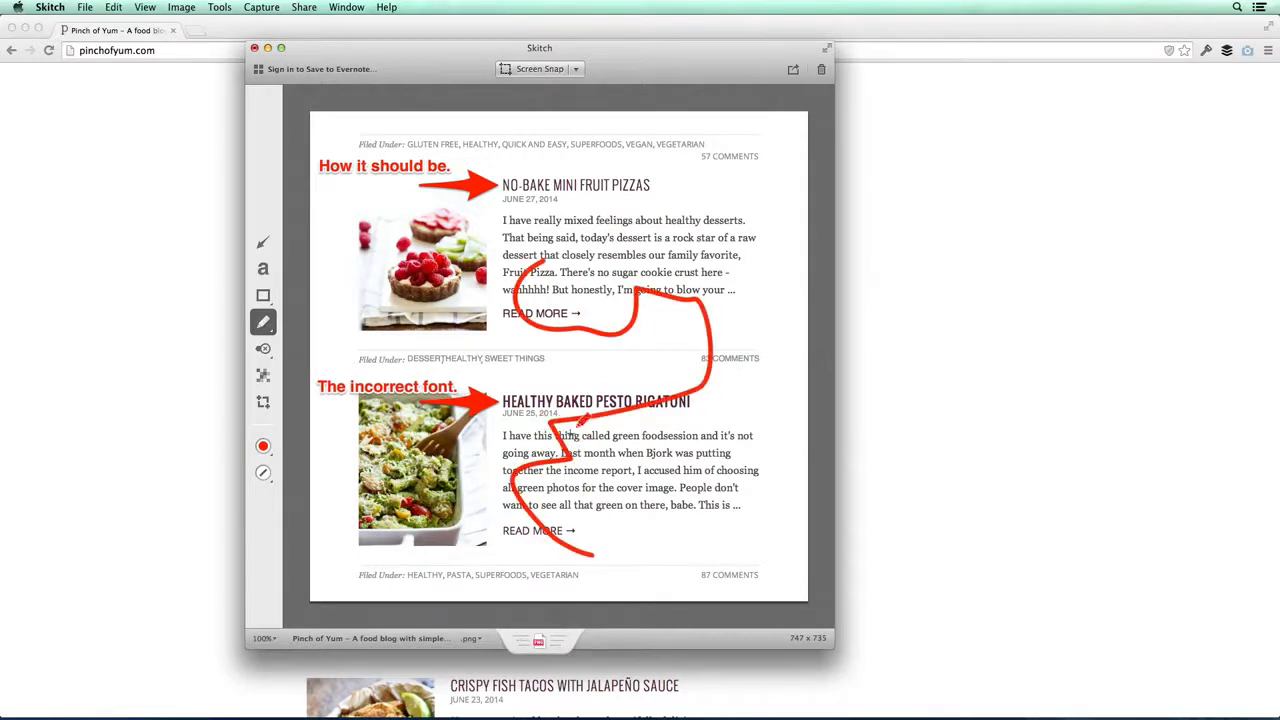
key(super+z)
Try red rectangles around the fruit pizzas READ MORE link and over the 83 COMMENTS area, and undo them
click(263, 295)
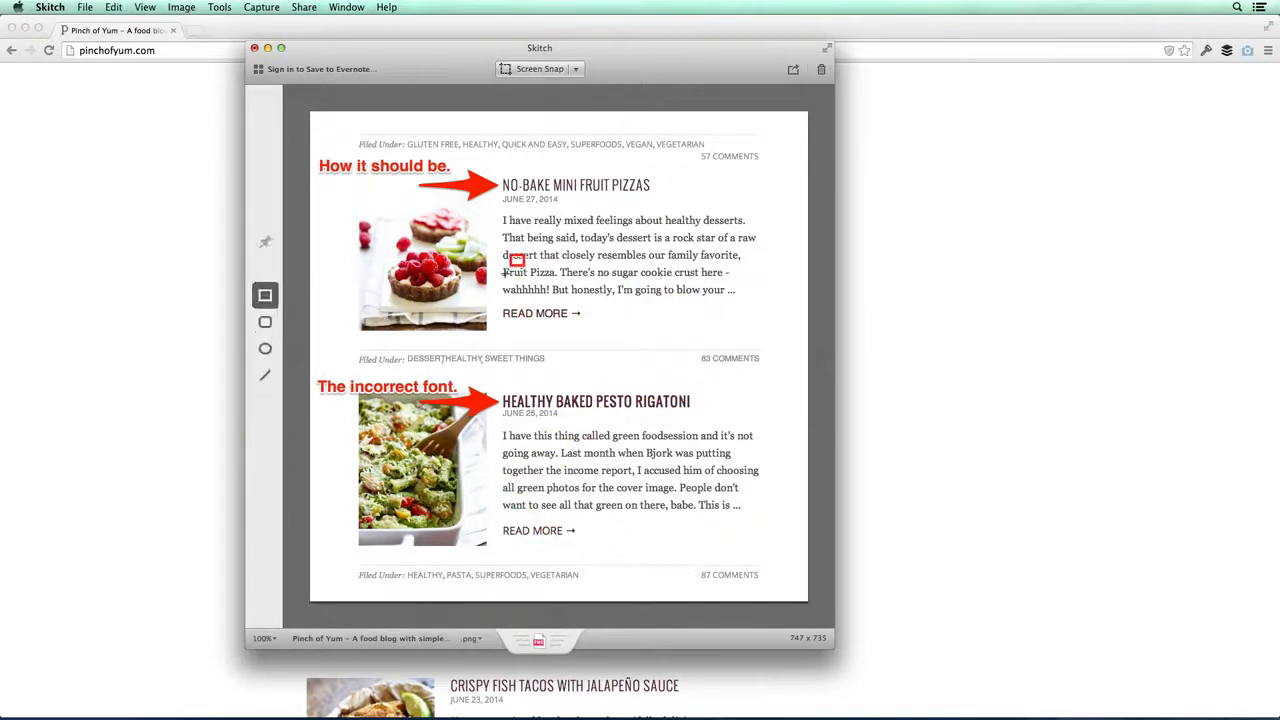
click(263, 295)
drag(491, 299, 594, 327)
drag(668, 348, 804, 483)
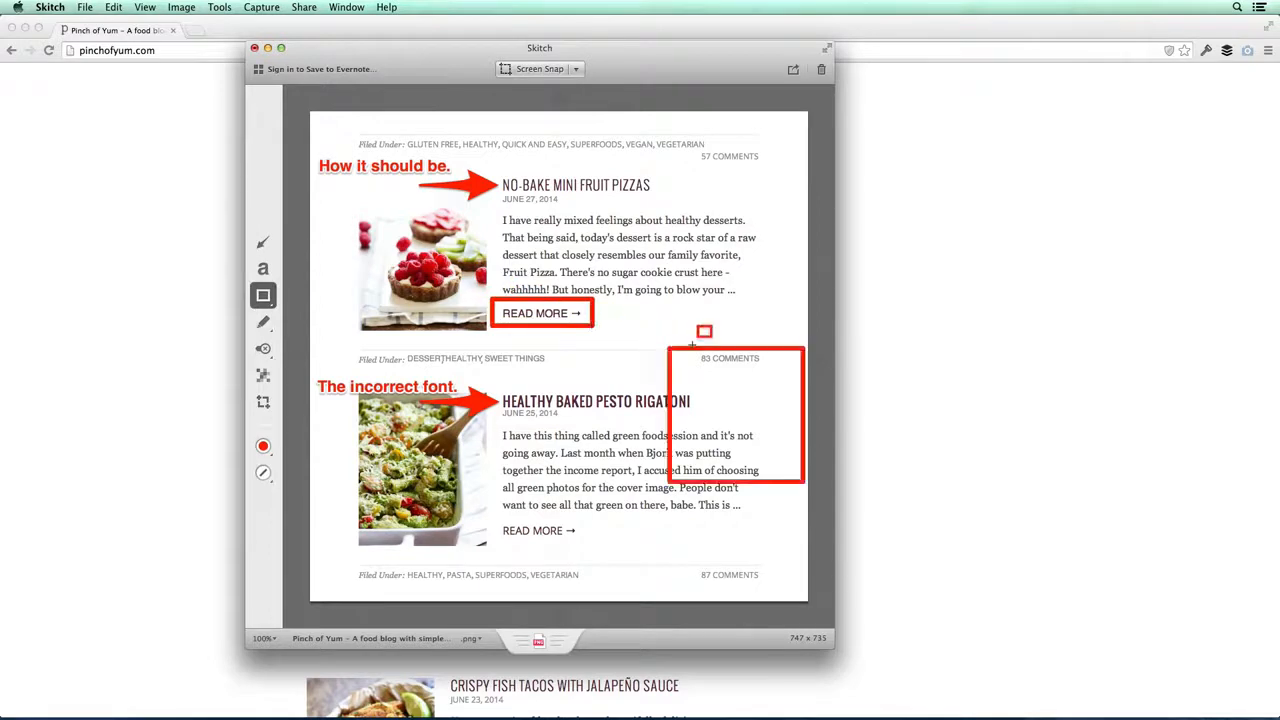
key(super+z)
key(super+z)
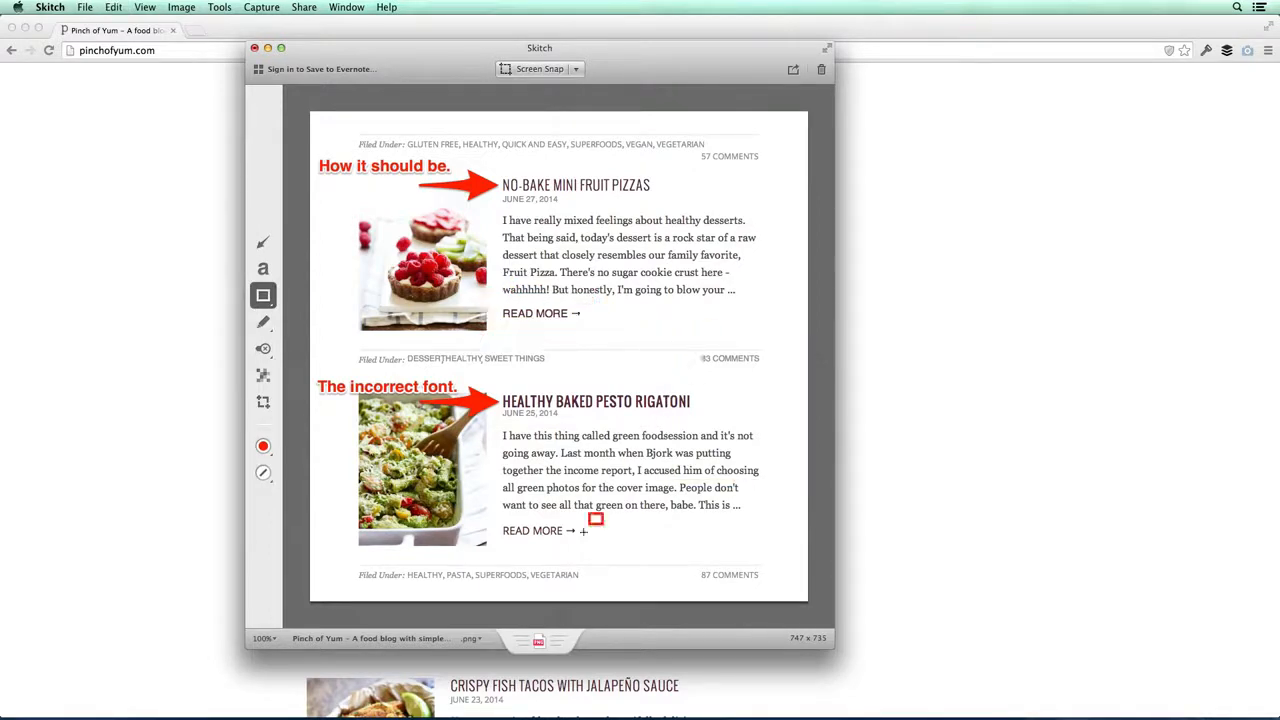
key(super+z)
Minimize the browser window to uncover the desktop and export the annotated capture onto it as a PNG file
click(26, 29)
drag(436, 55, 331, 34)
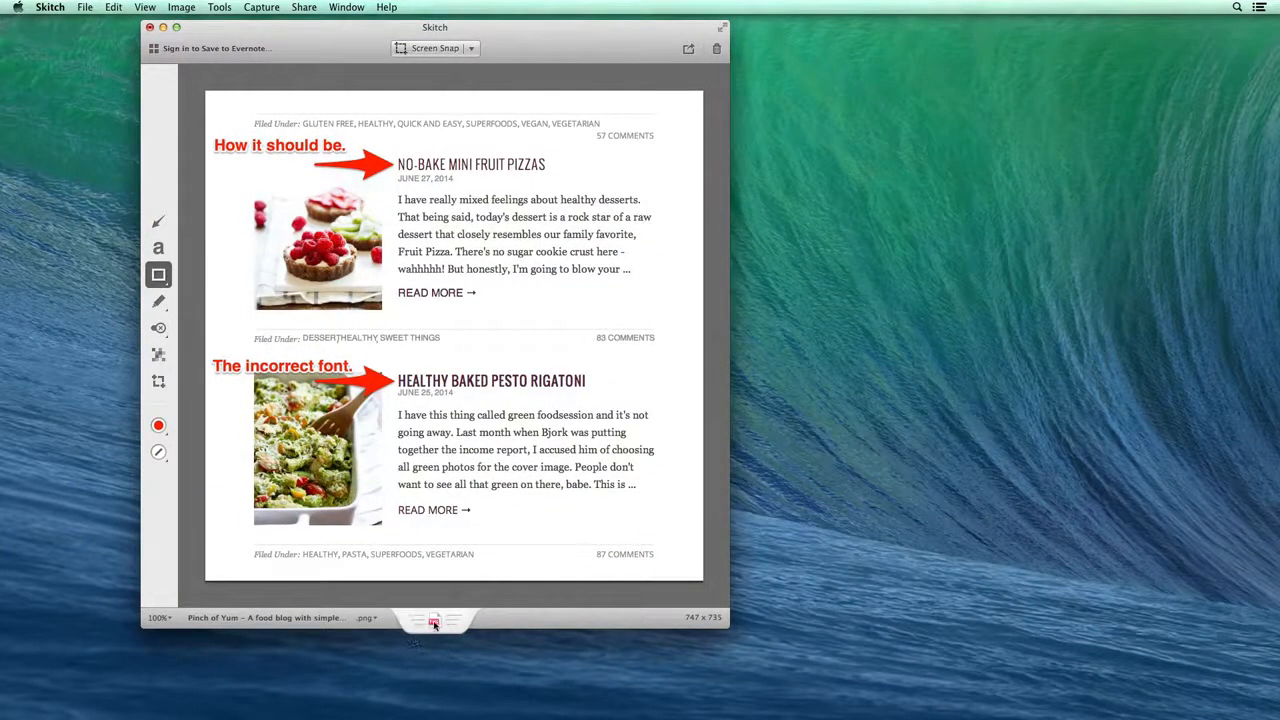
mouse_move(434, 623)
mouse_down()
mouse_move(423, 626)
mouse_move(651, 529)
mouse_move(1198, 106)
mouse_up()
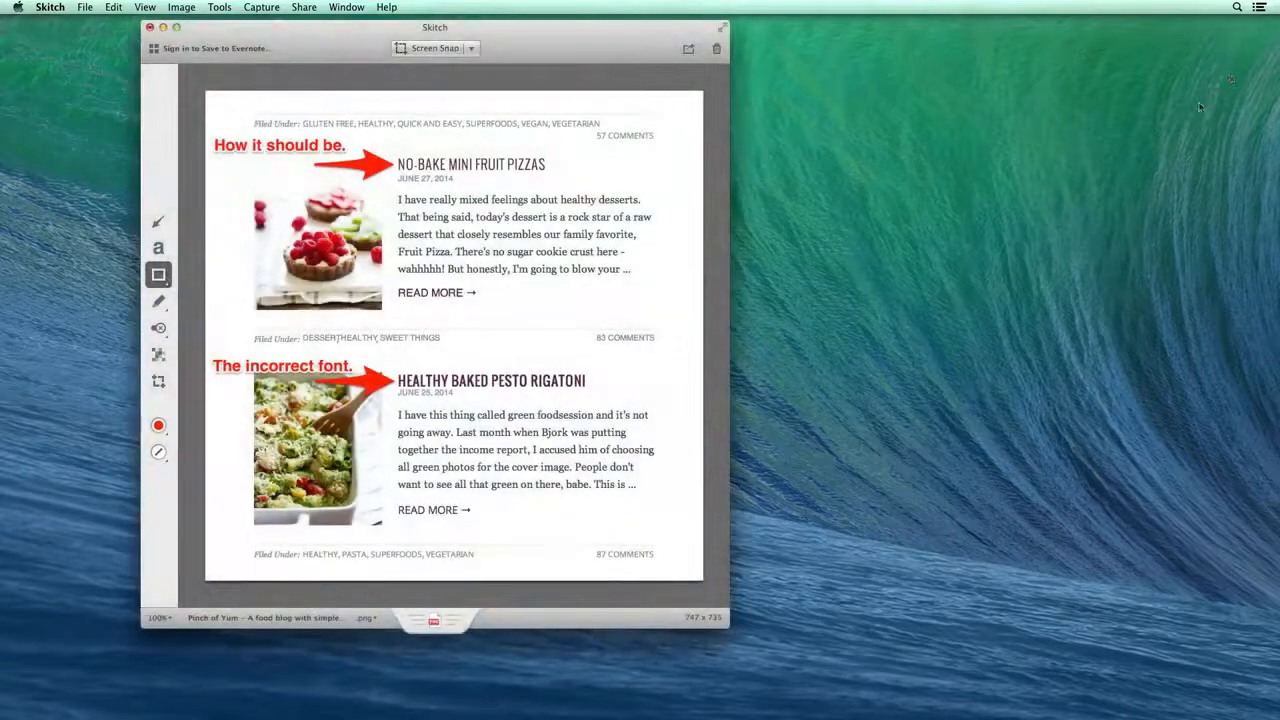
Check the exported Pinch of Yum PNG on the desktop in a Quick Look preview and close the preview
click(1249, 37)
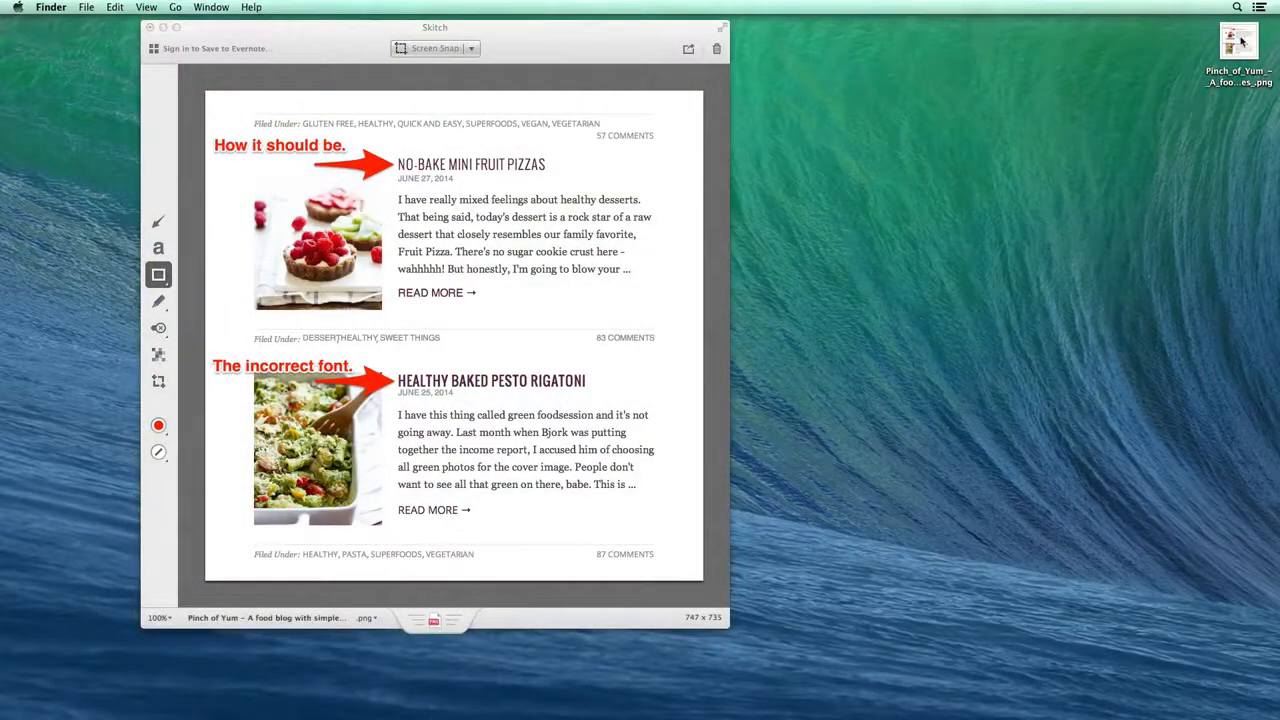
click(1240, 40)
key(space)
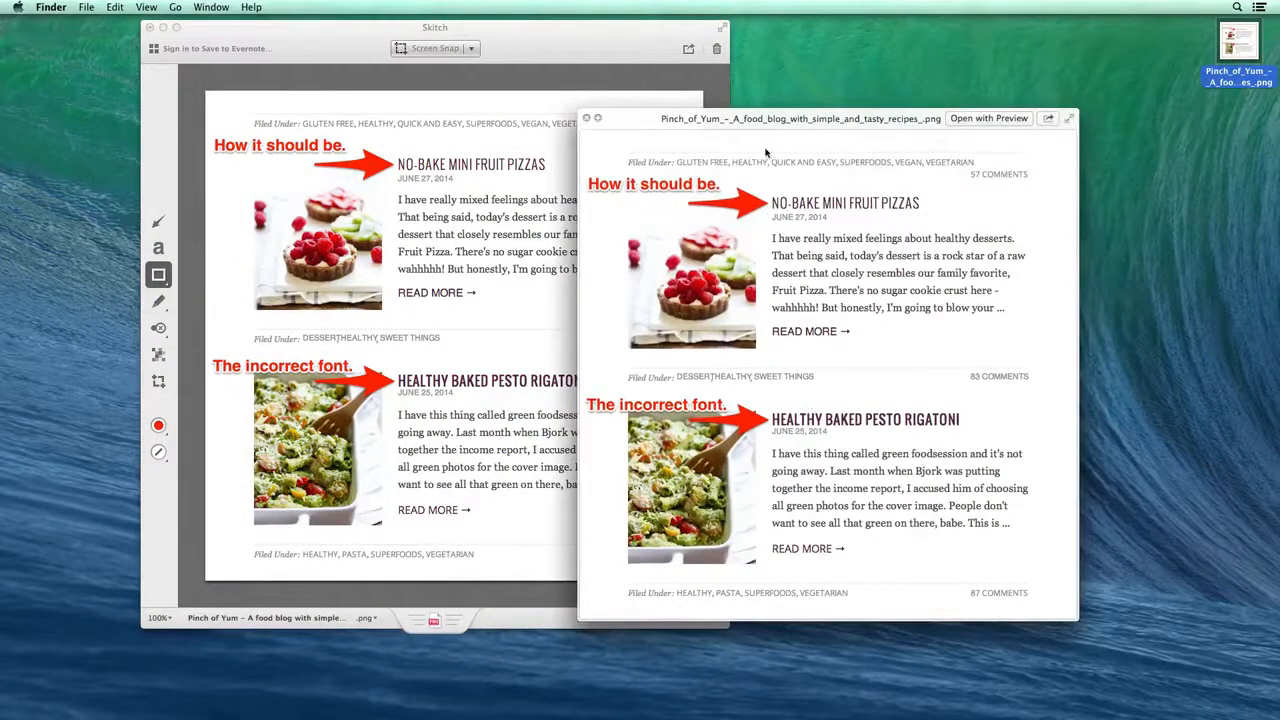
drag(761, 118, 469, 81)
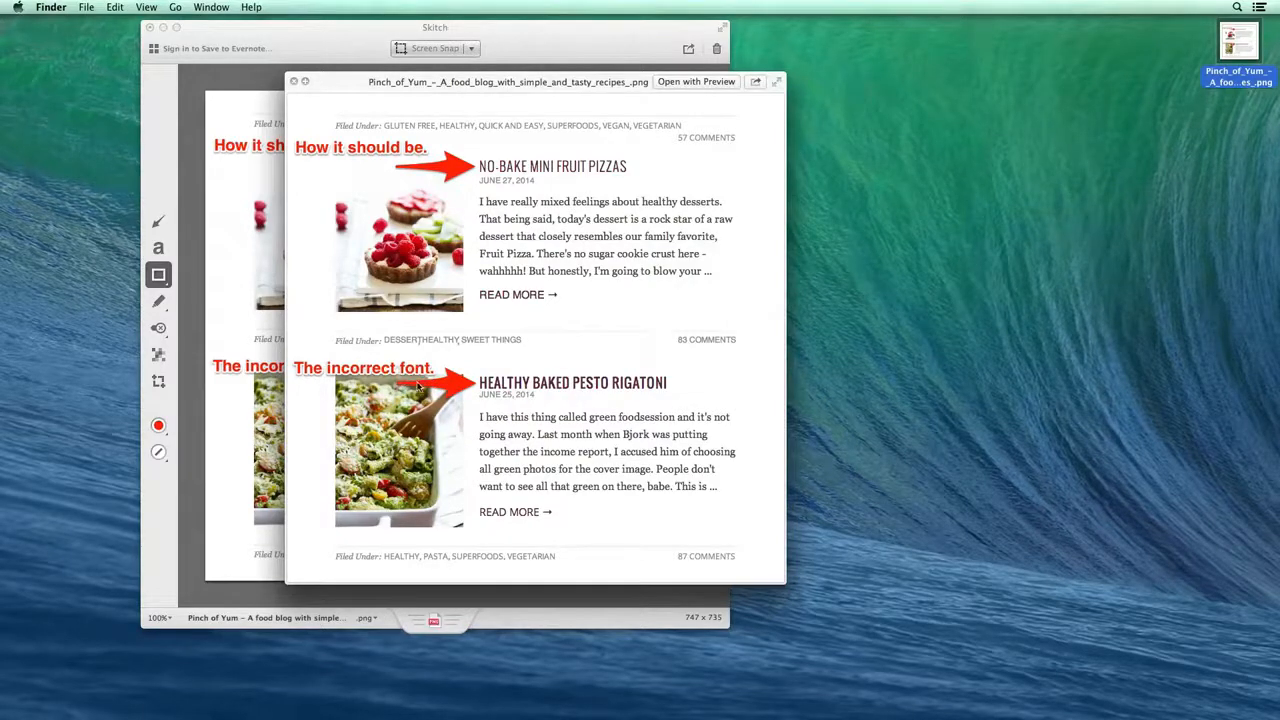
click(294, 82)
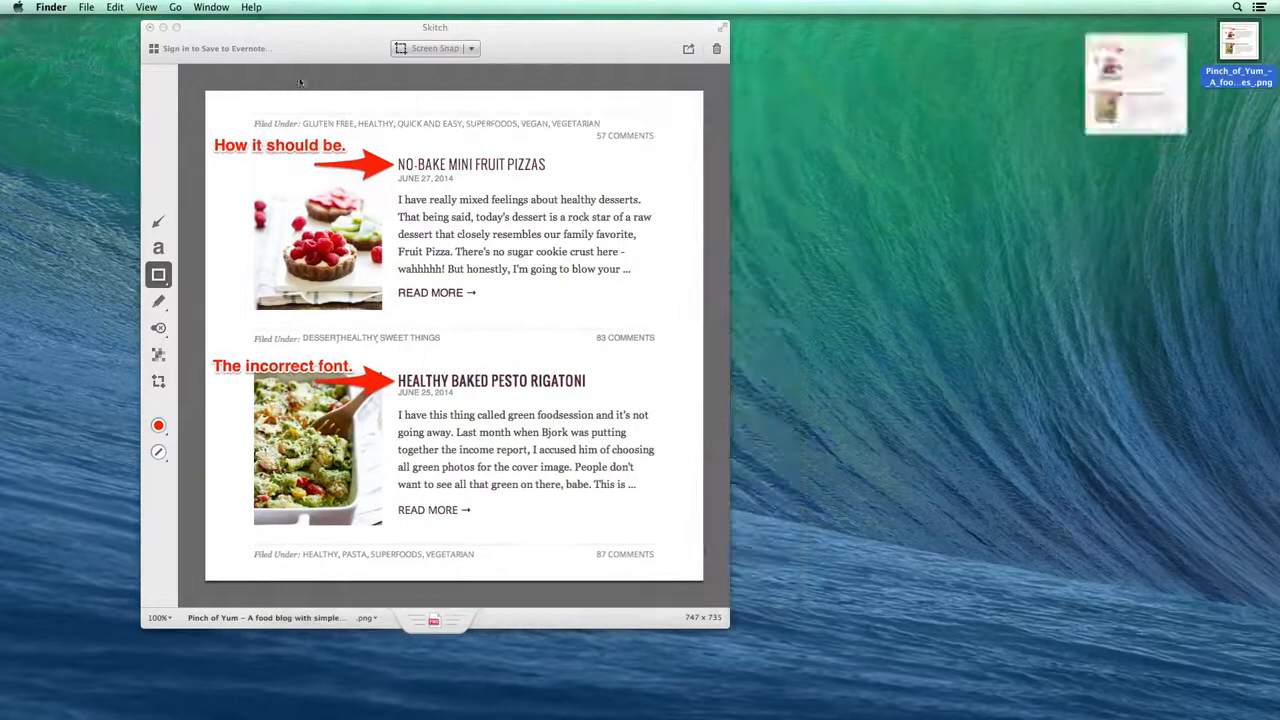